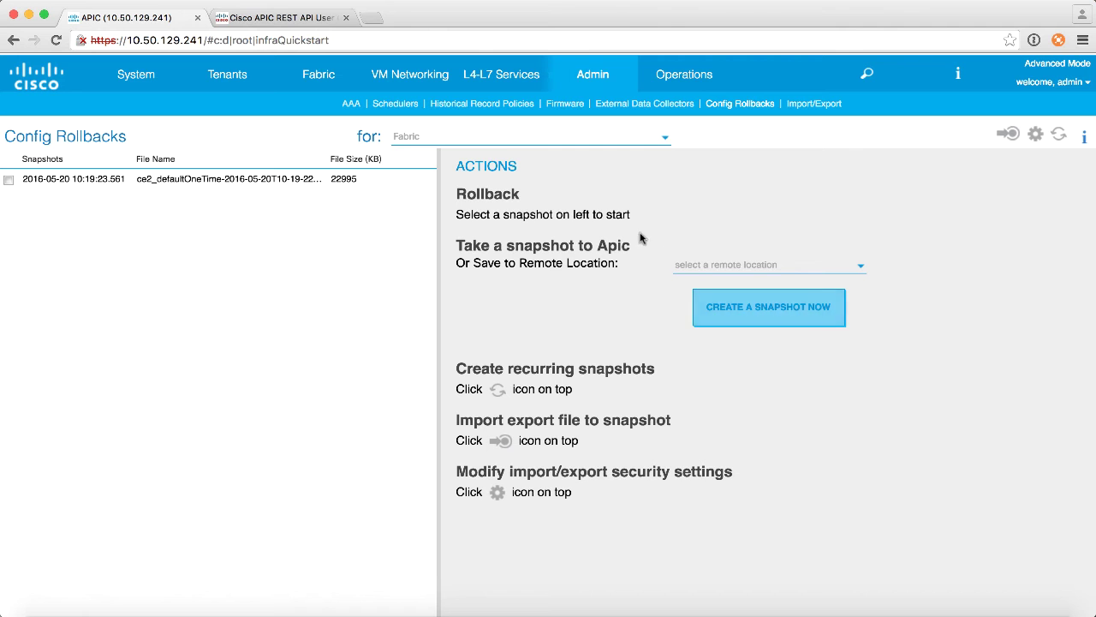
Step: Create a one-time configuration snapshot of the fabric on the APIC
click(495, 142)
click(753, 352)
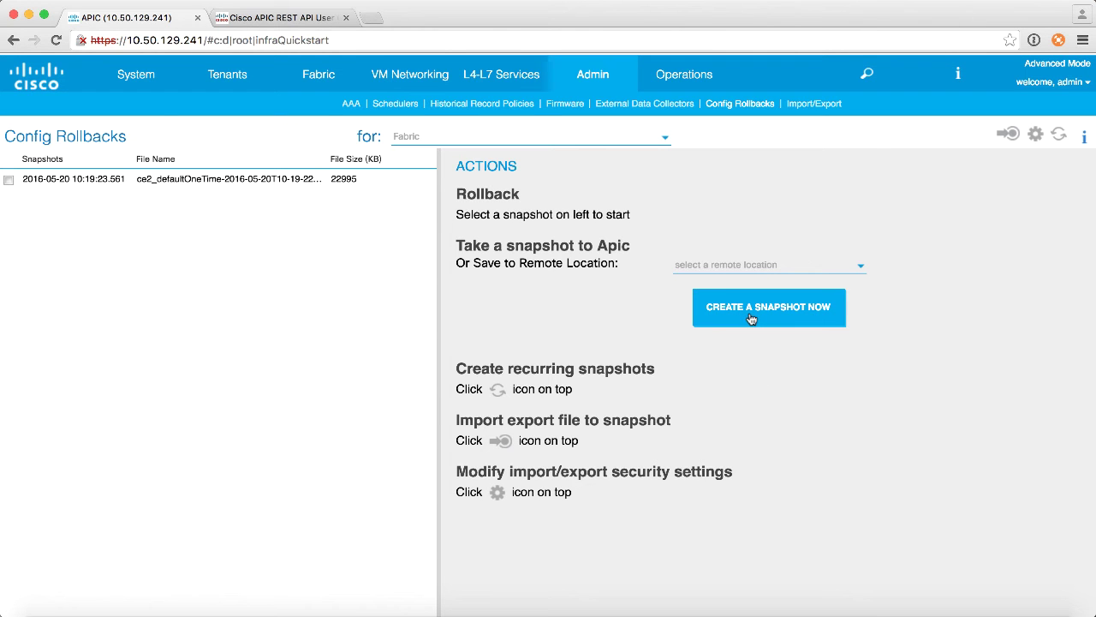
click(751, 318)
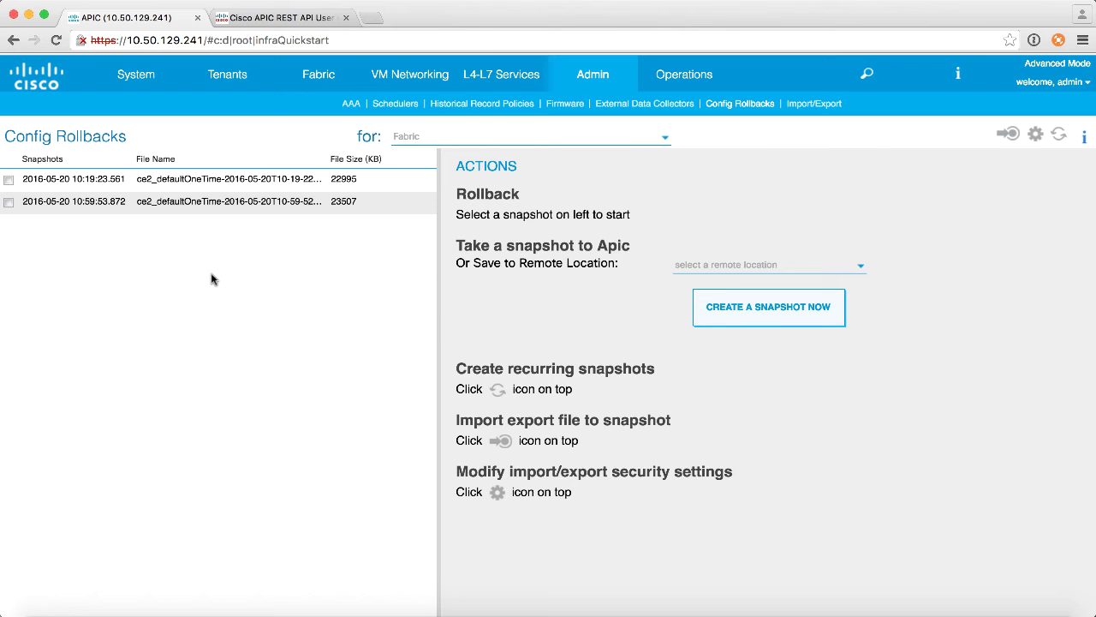
Step: Create a CDP interface policy named CDP_OFF with its admin state Disabled under the fabric's access interface policies
click(327, 84)
click(322, 120)
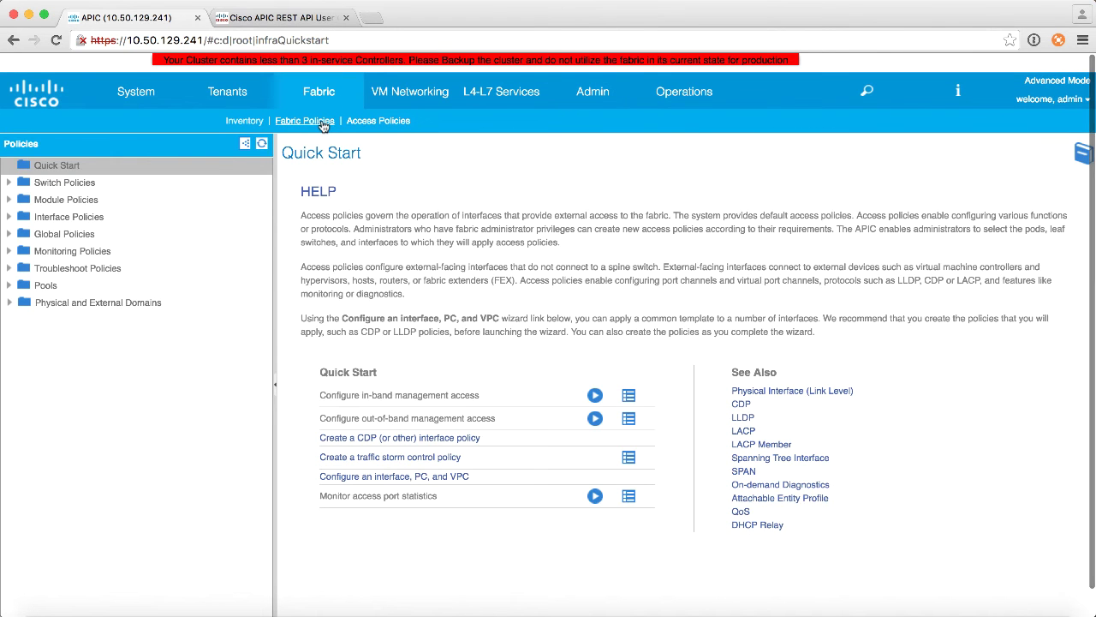
click(378, 121)
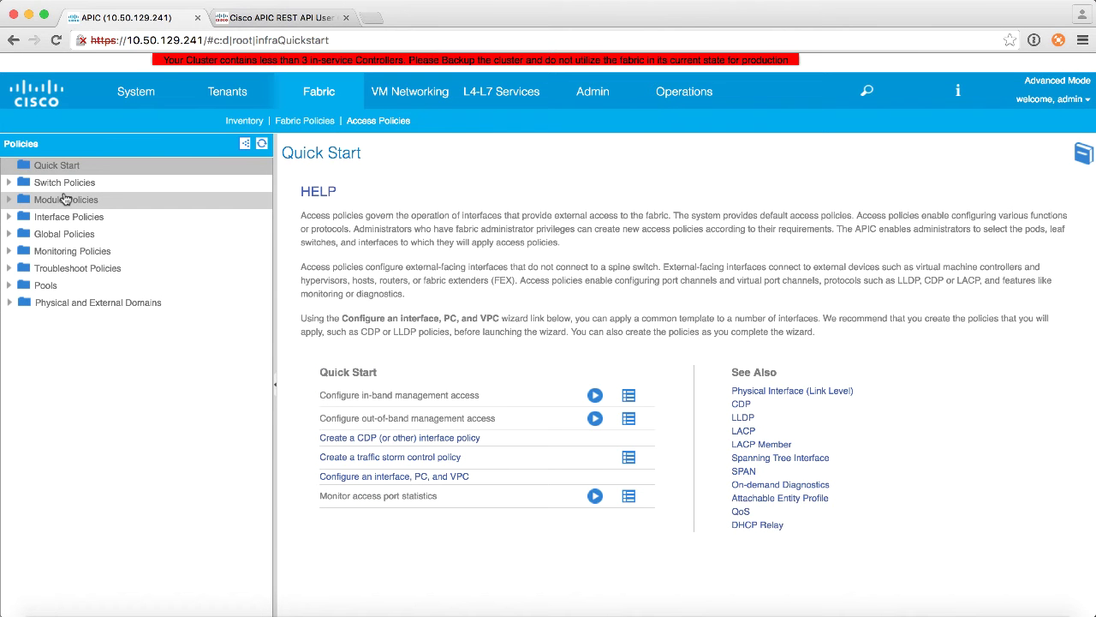
click(8, 217)
click(22, 234)
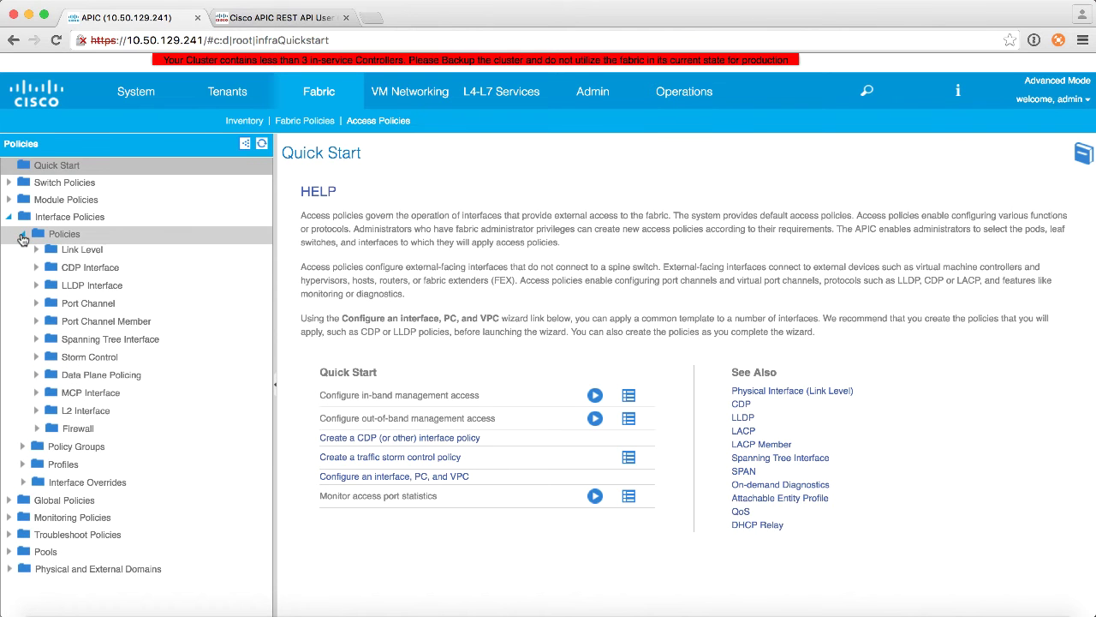
click(36, 270)
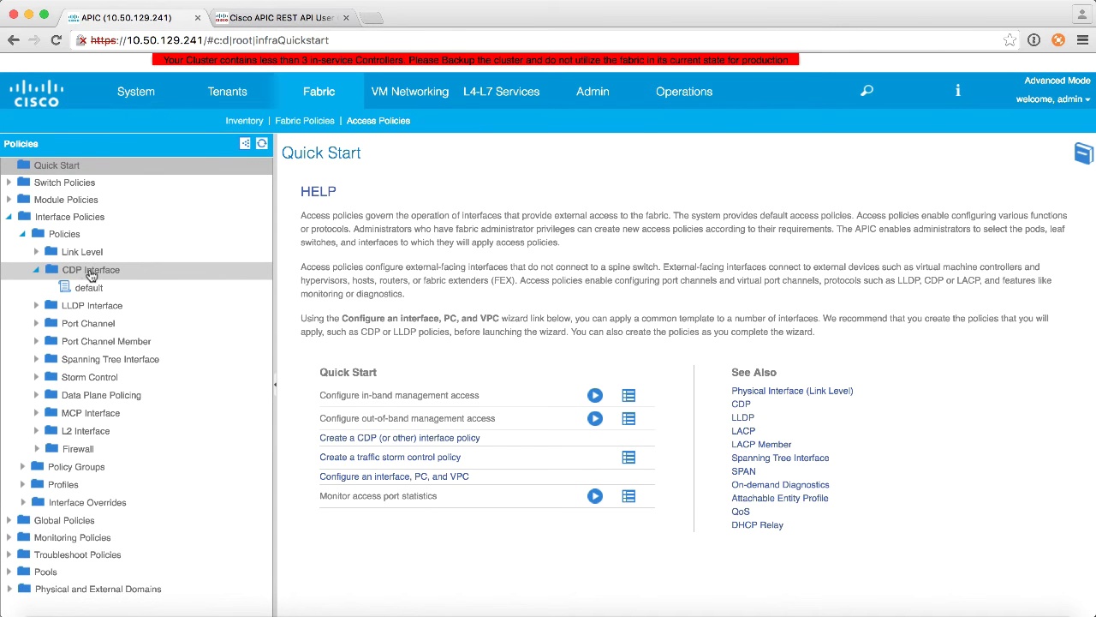
right_click(90, 272)
click(128, 289)
text(CDP_OFF)
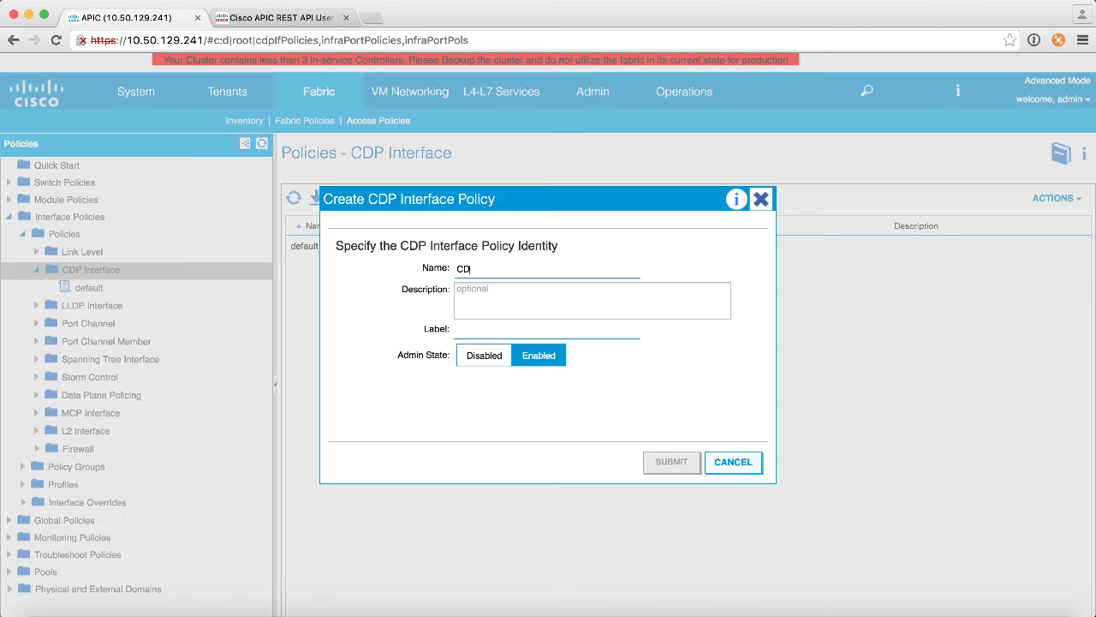
click(485, 356)
click(673, 466)
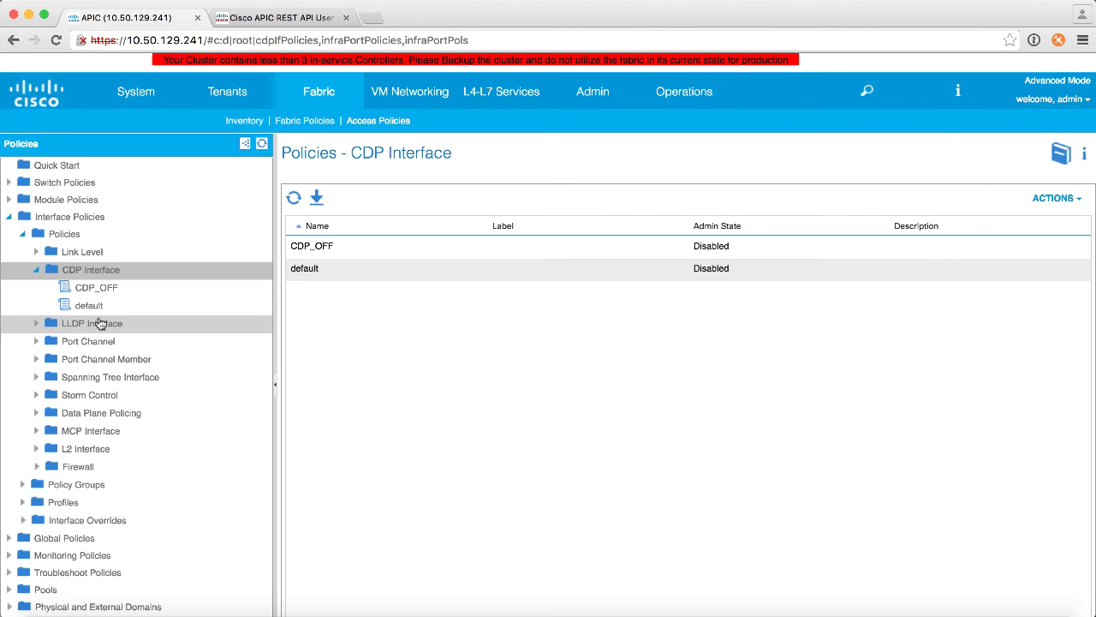
Step: Create an LLDP interface policy named LLDP_ON, keeping the receive and transmit states Enabled
click(36, 323)
right_click(79, 325)
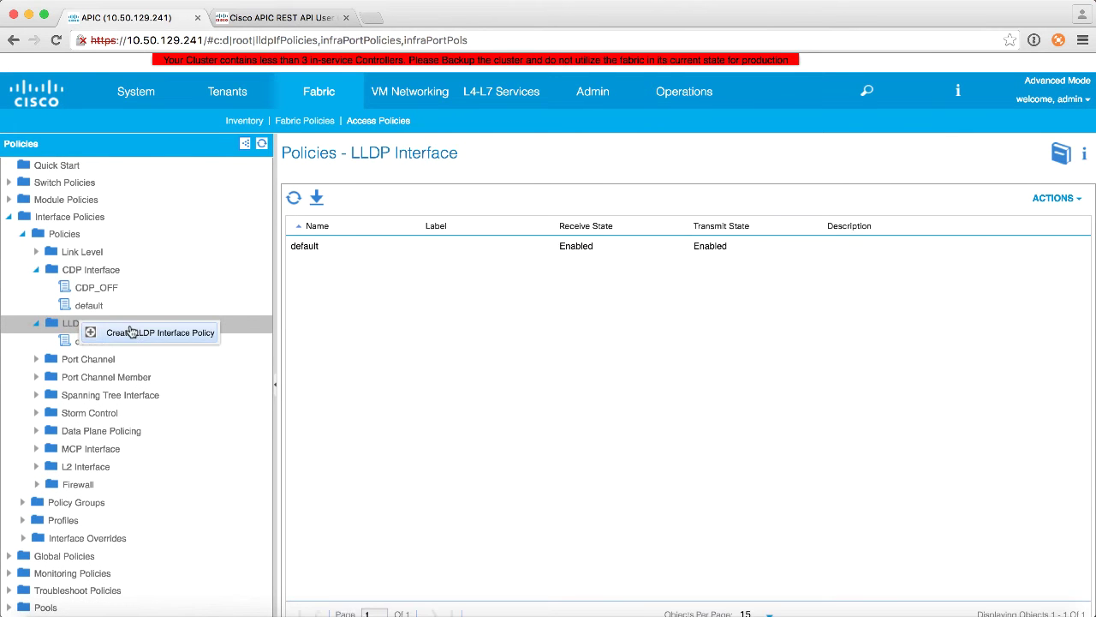
click(133, 329)
text(LLDP)
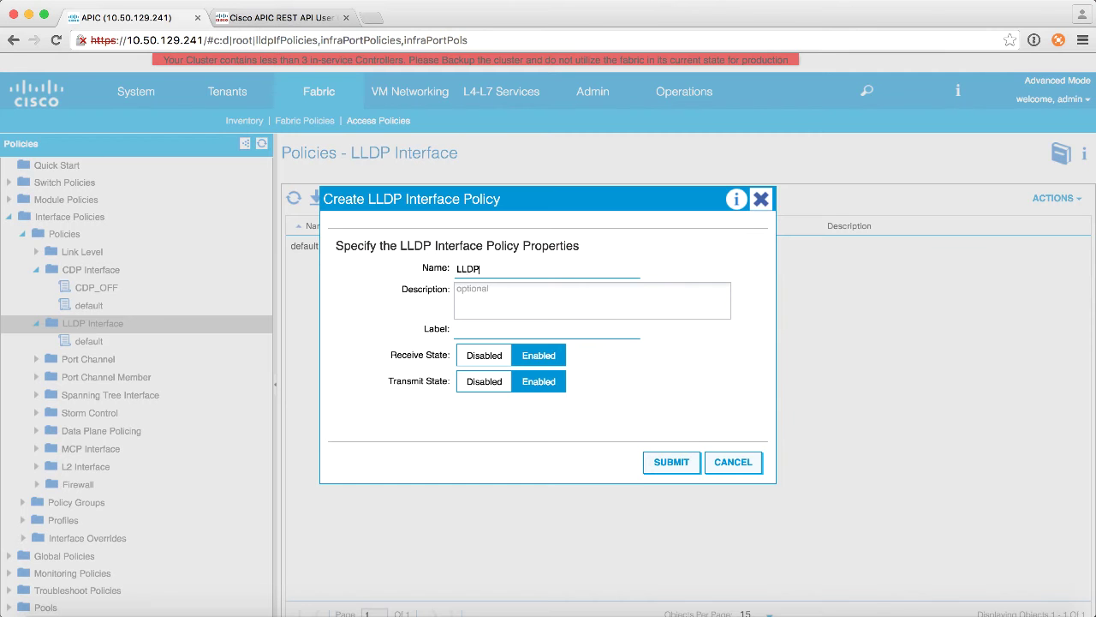
text(_ON)
click(676, 463)
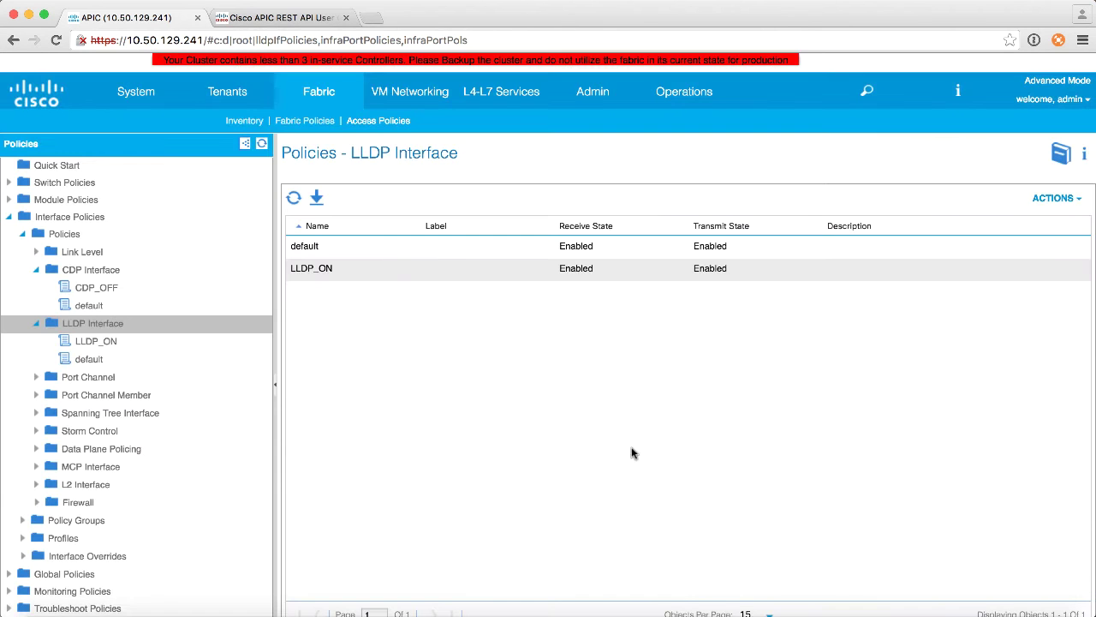
Step: Start a new VPC interface policy group named VPC_A under the interface policies' policy groups
click(11, 219)
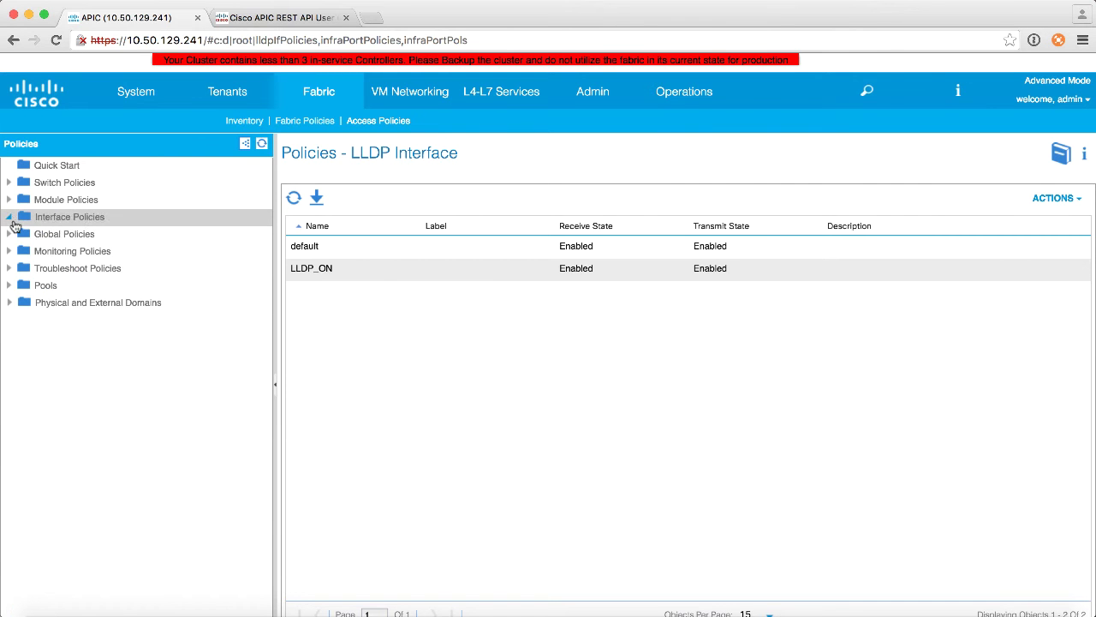
click(10, 218)
click(22, 234)
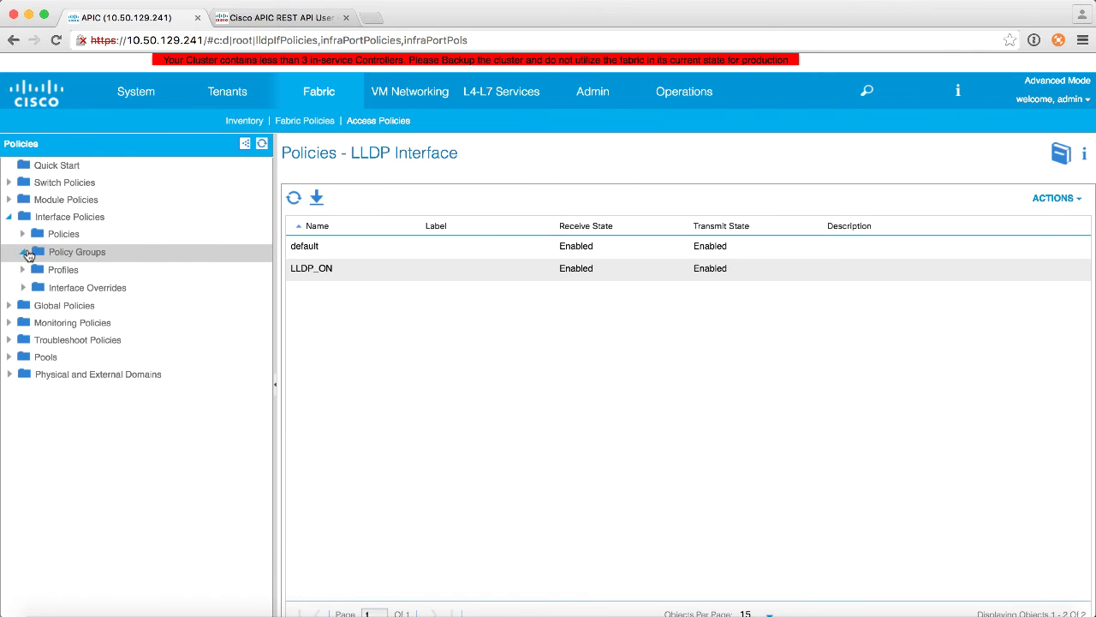
right_click(84, 256)
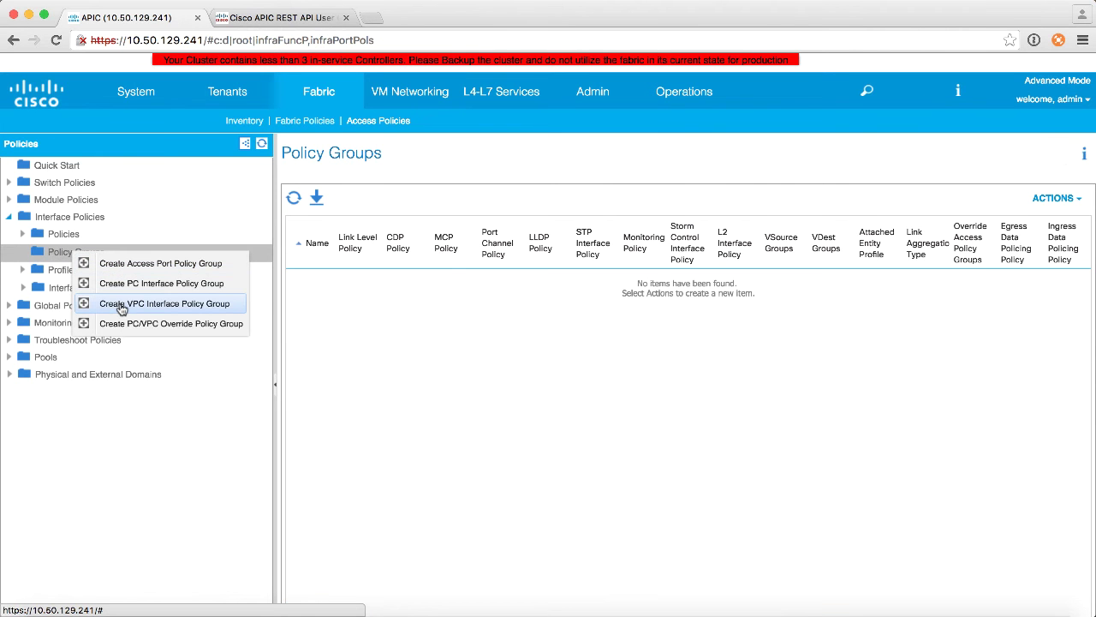
click(165, 304)
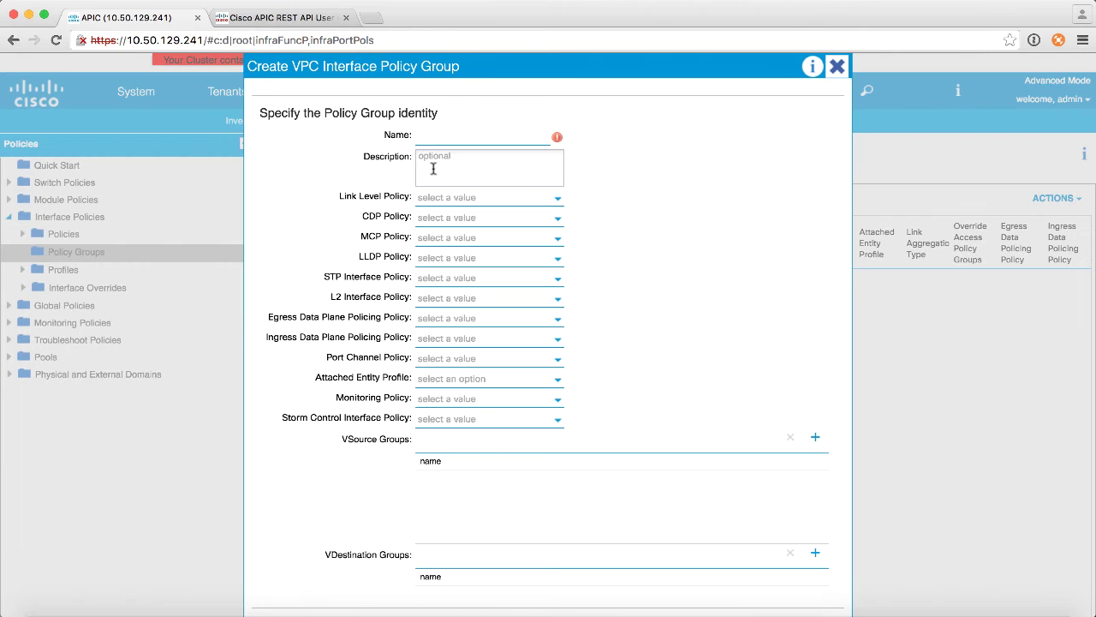
click(444, 137)
text(VPC_A)
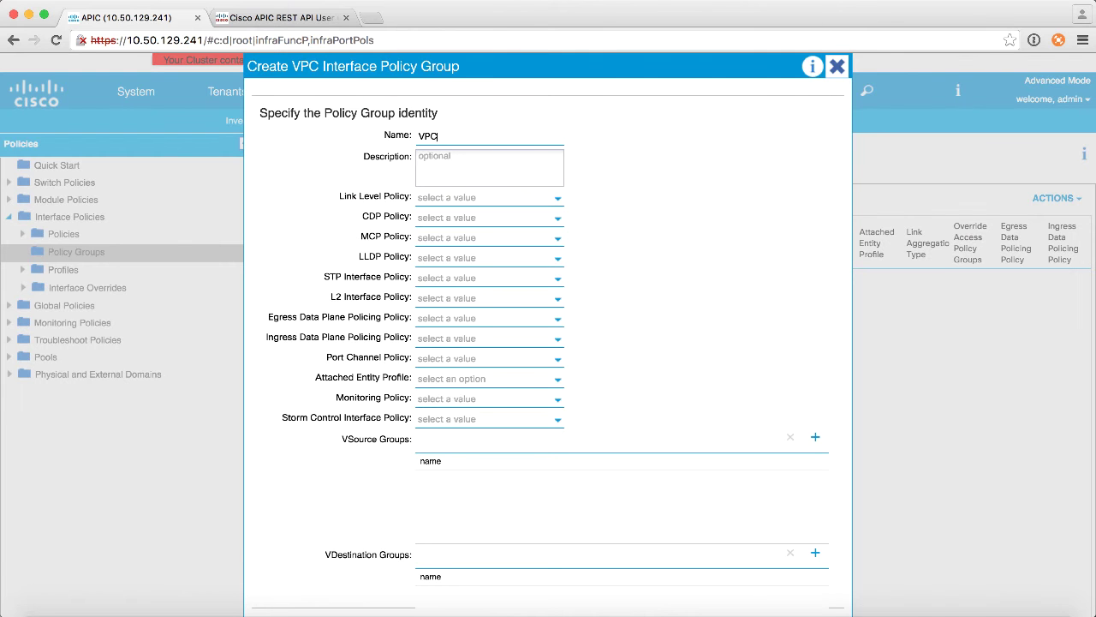
Step: Assign the CDP_OFF and LLDP_ON policies to the VPC policy group and submit it
click(437, 217)
click(438, 237)
click(440, 258)
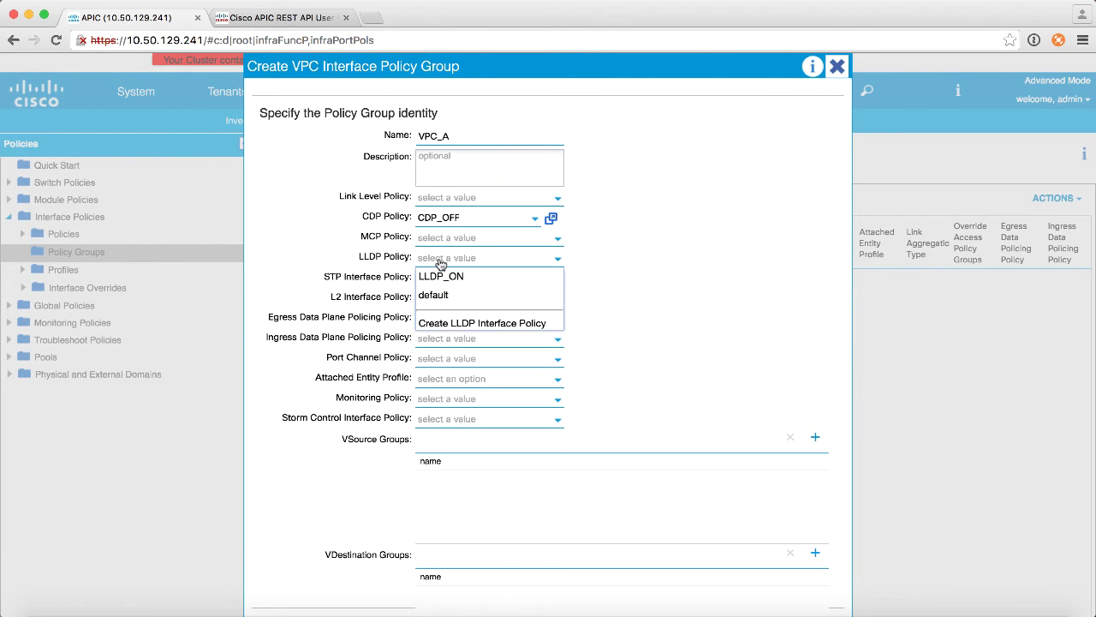
click(441, 277)
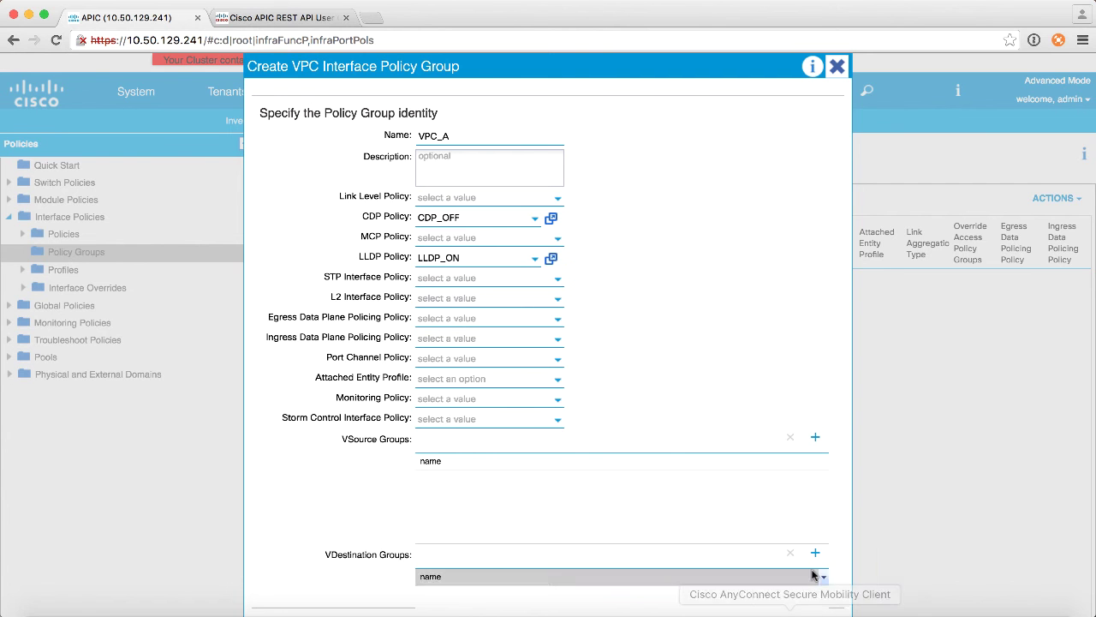
scroll(916, 576, down, 2)
click(747, 594)
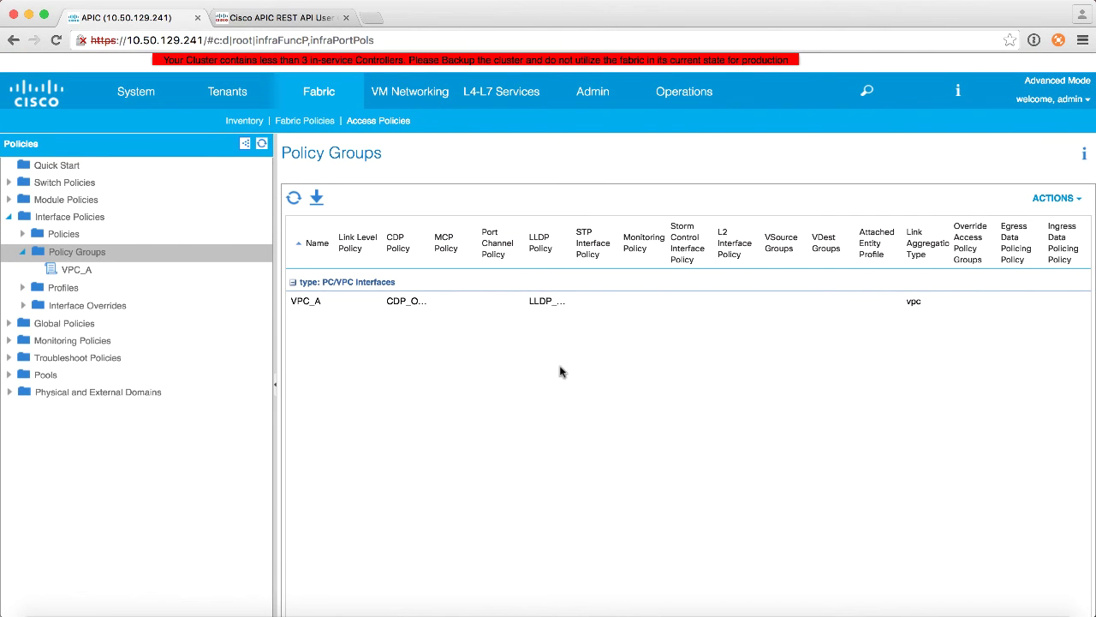
Step: Return to the configuration rollbacks administration page and create another fabric snapshot
click(595, 95)
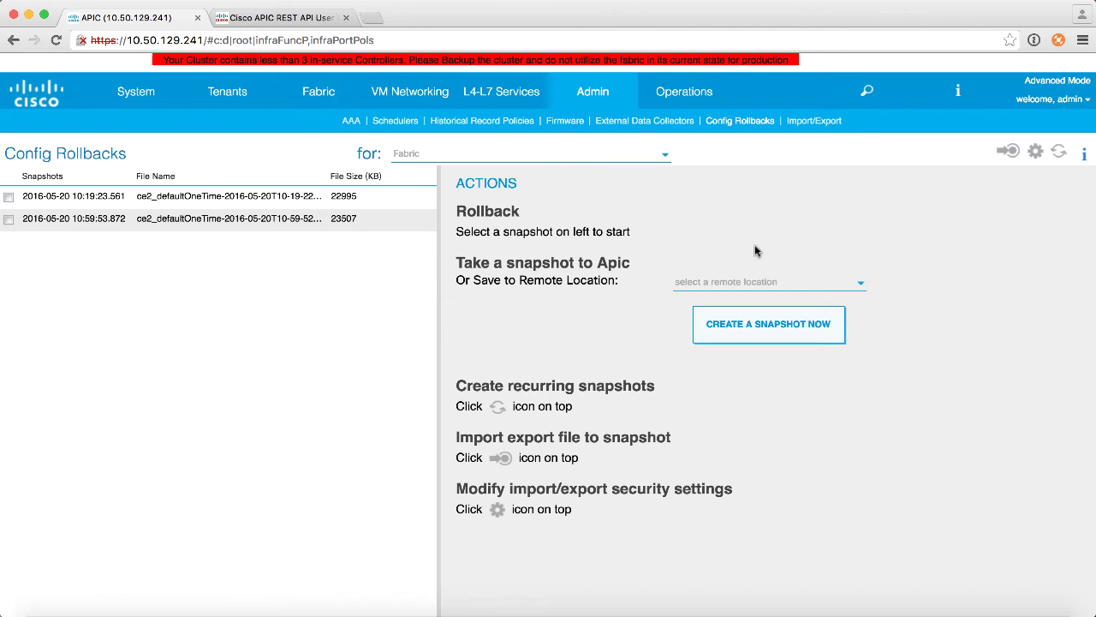
click(762, 333)
scroll(250, 243, down, 1)
click(252, 237)
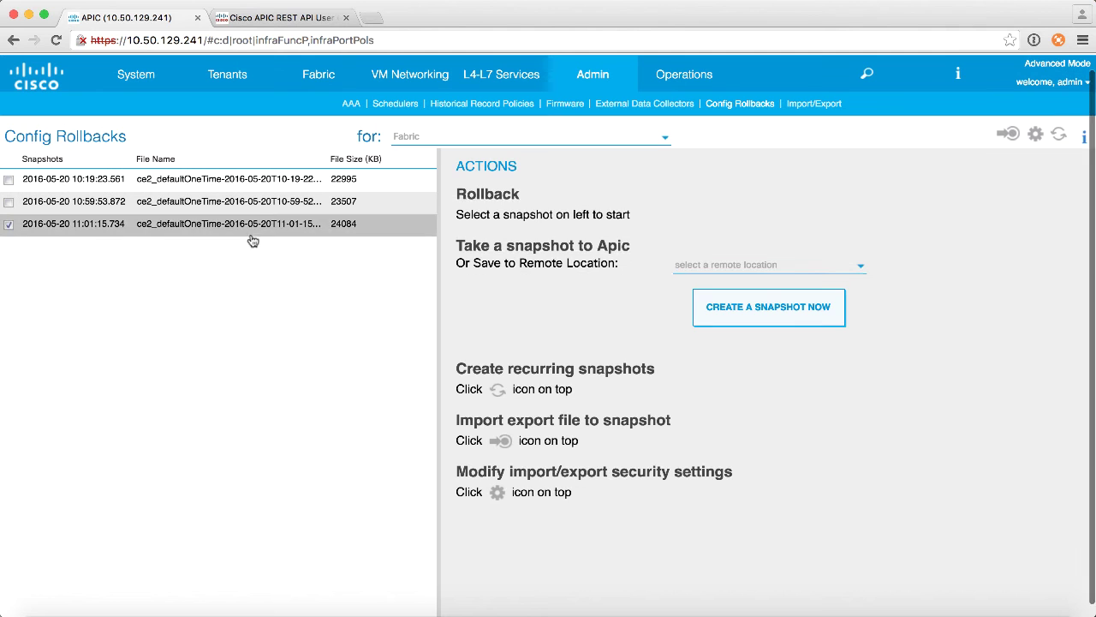
click(249, 231)
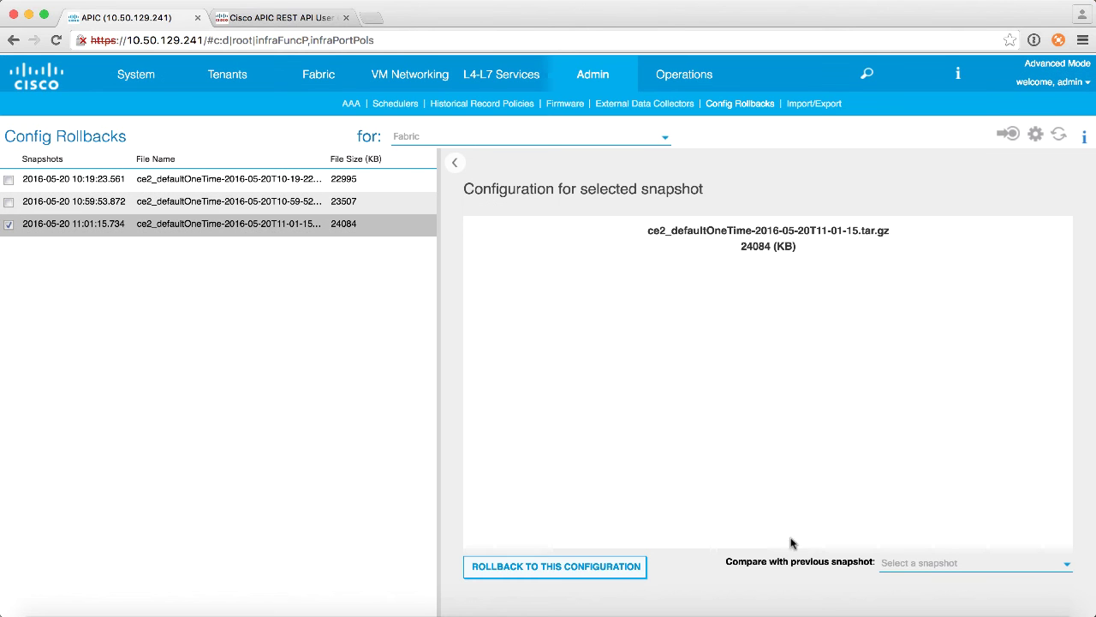
click(905, 567)
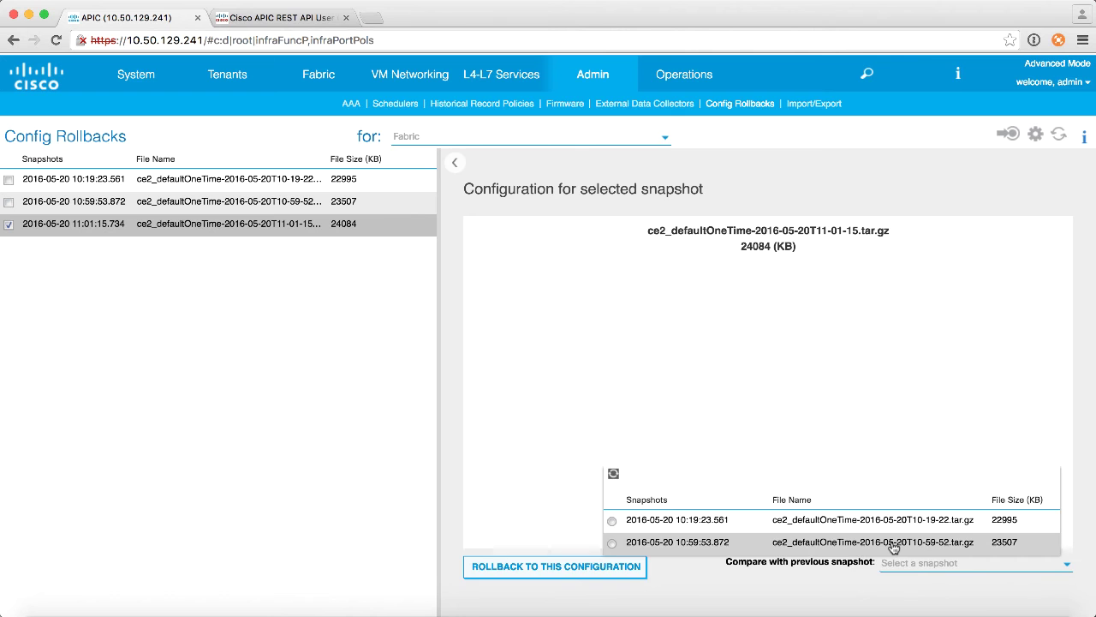
click(891, 542)
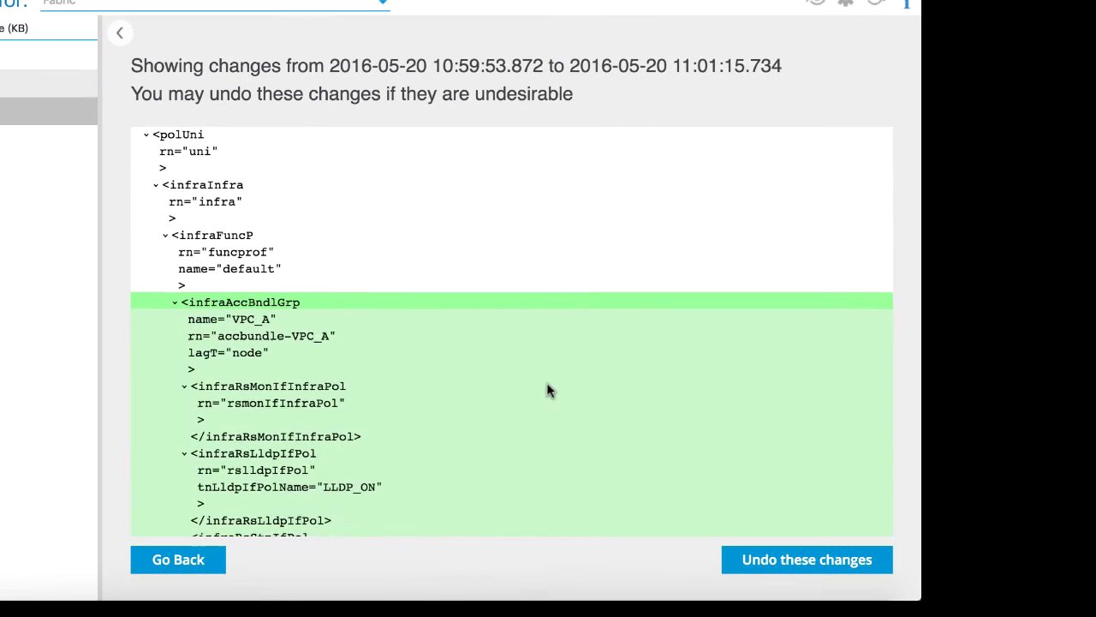
Step: Read through the XML differences between the two snapshots, then collapse and re-expand the root polUni element
scroll(797, 447, down, 2)
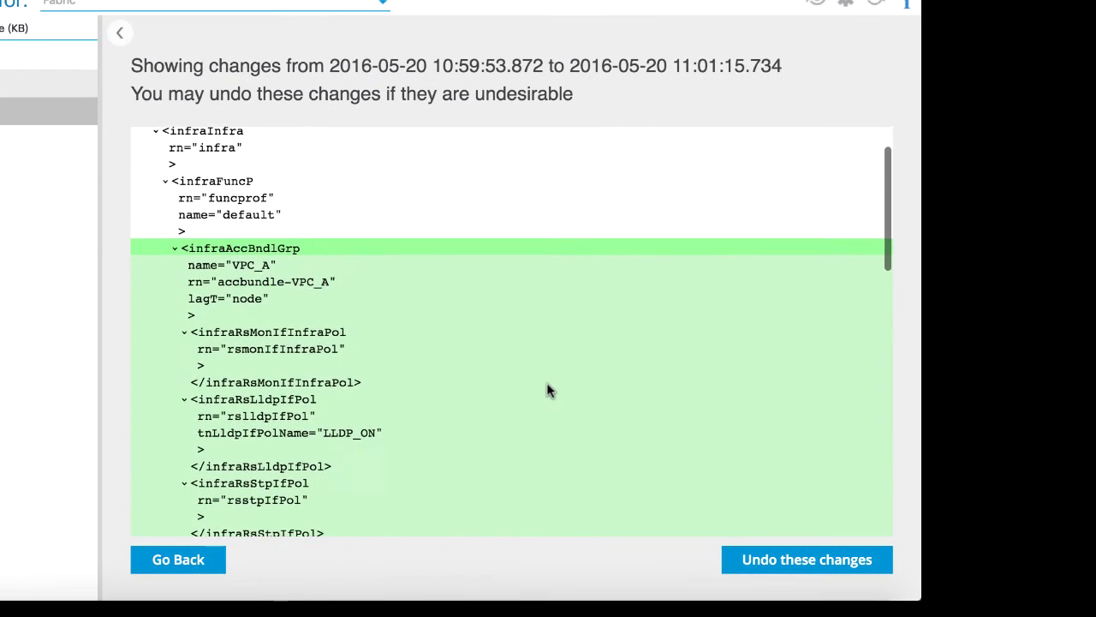
scroll(549, 391, down, 10)
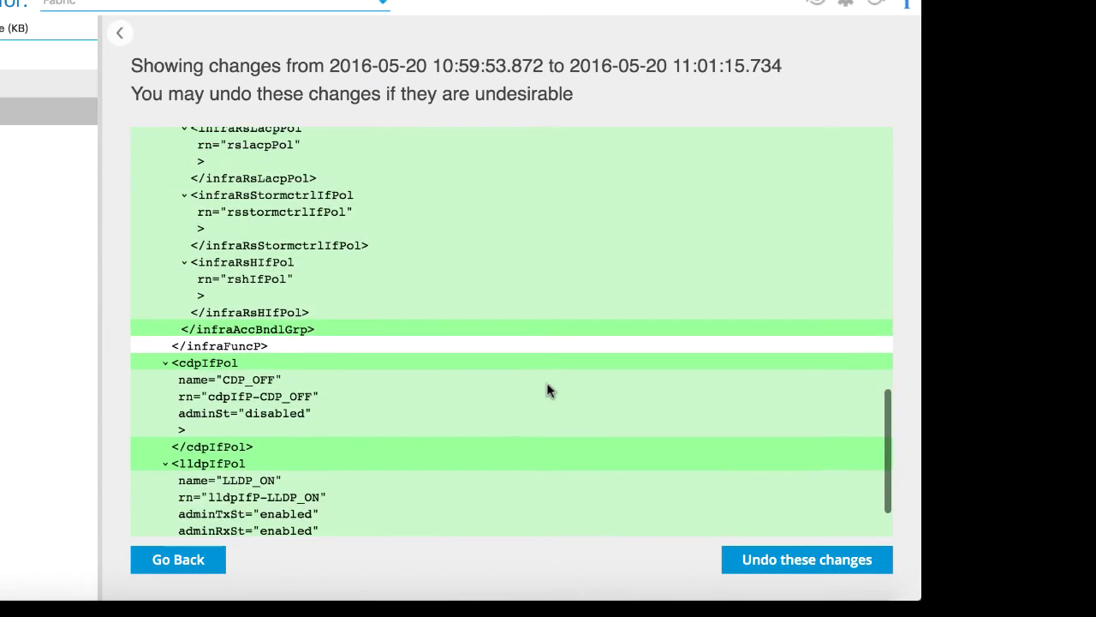
scroll(549, 388, down, 2)
scroll(514, 392, up, 10)
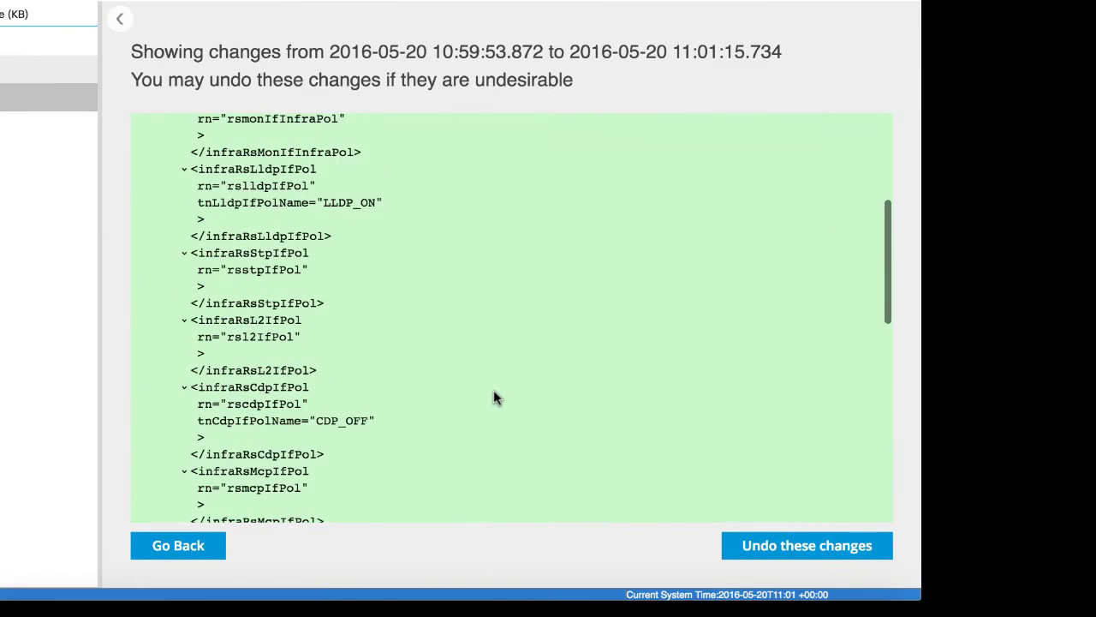
scroll(493, 397, up, 8)
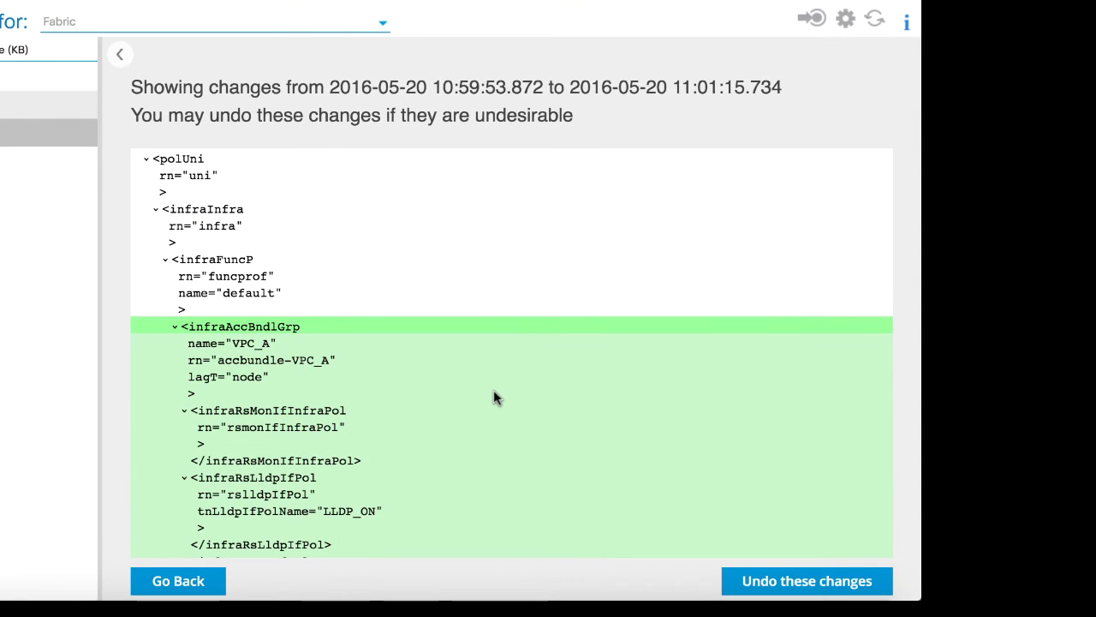
click(154, 158)
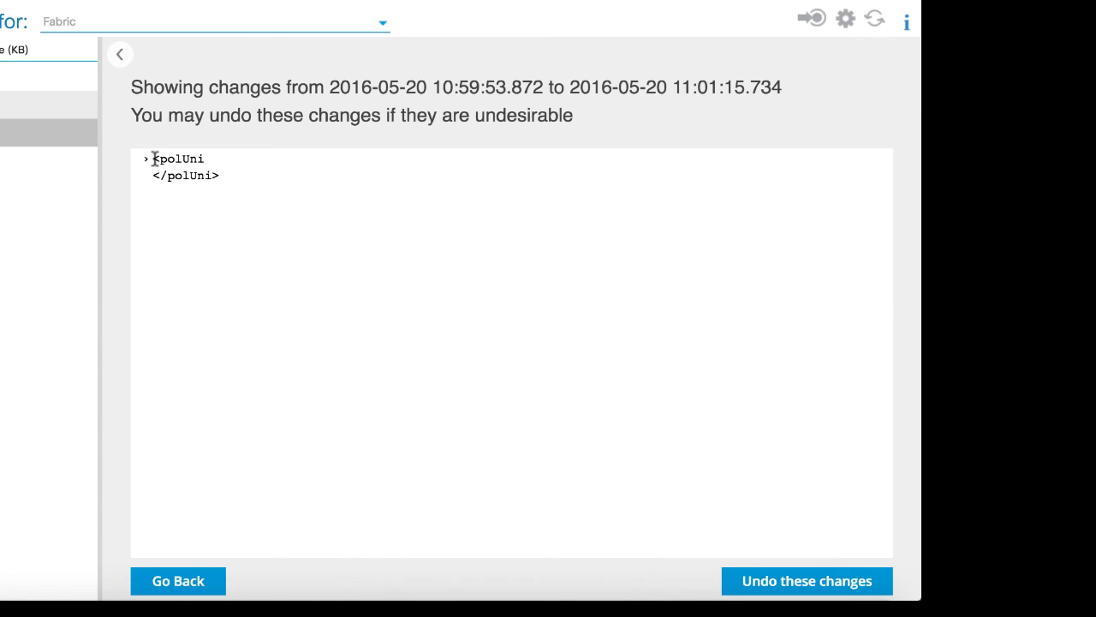
click(148, 159)
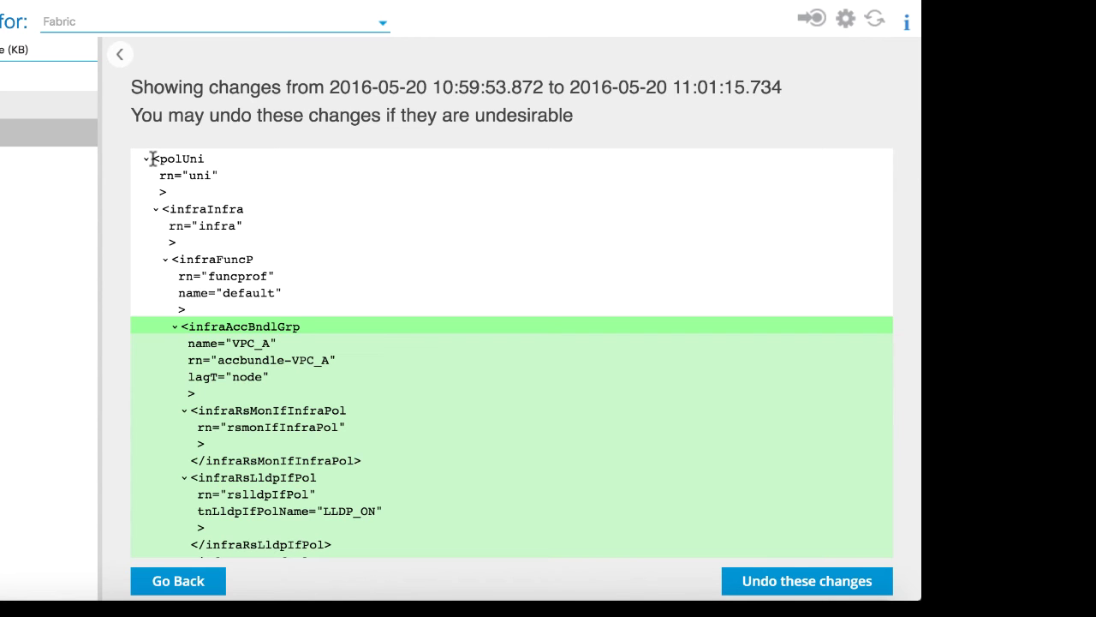
Step: Copy the complete change XML from the opening to the closing polUni tag and switch to TextWrangler
drag(153, 159, 428, 394)
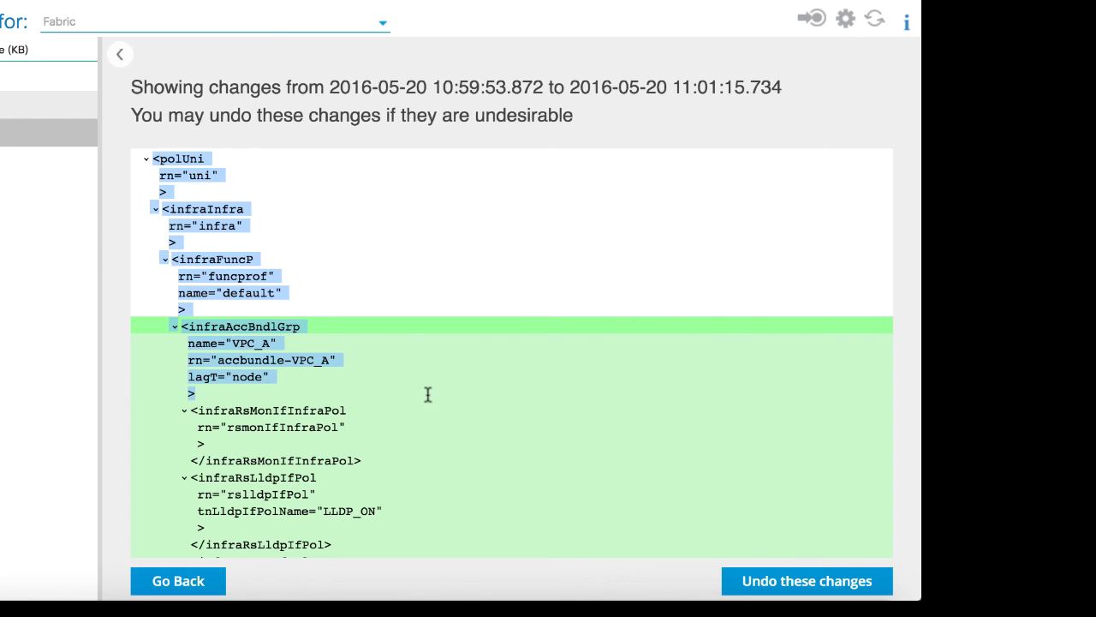
drag(428, 394, 442, 516)
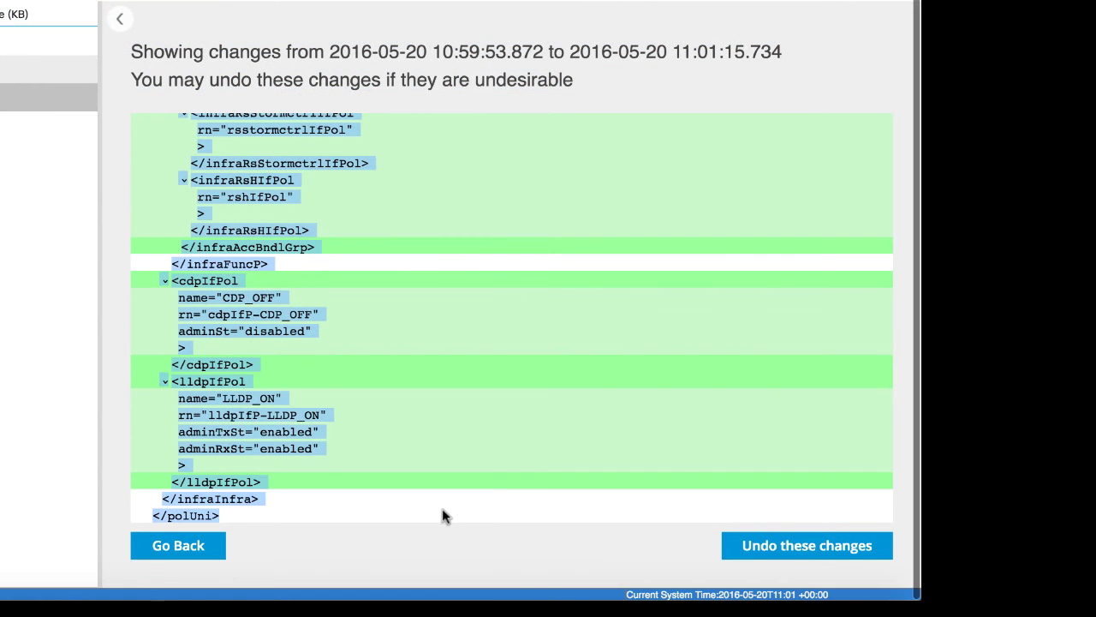
right_click(209, 518)
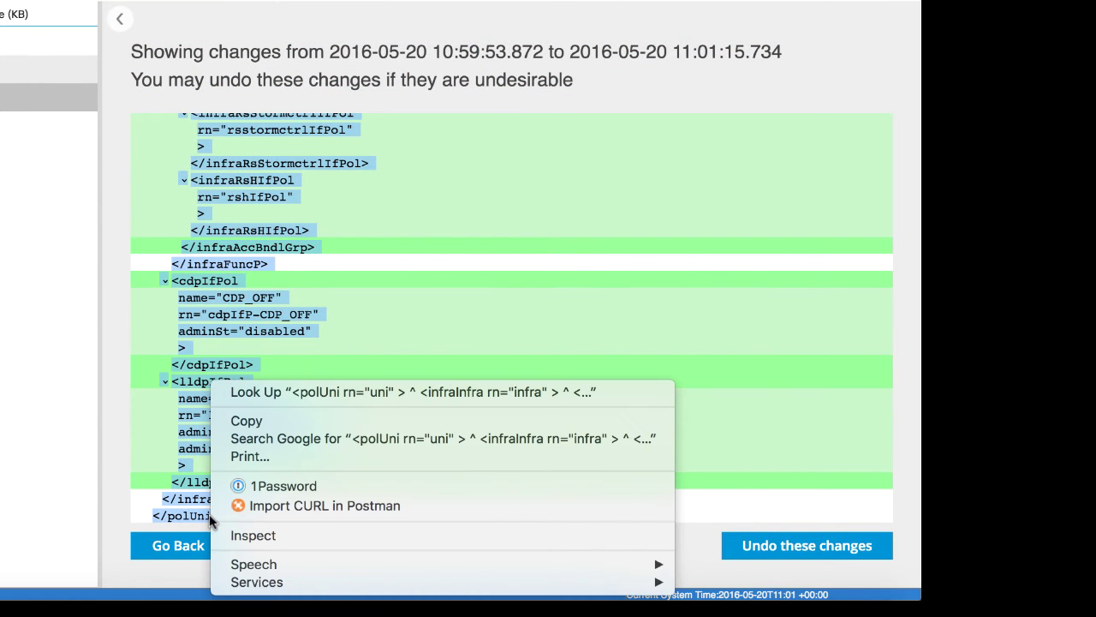
click(249, 420)
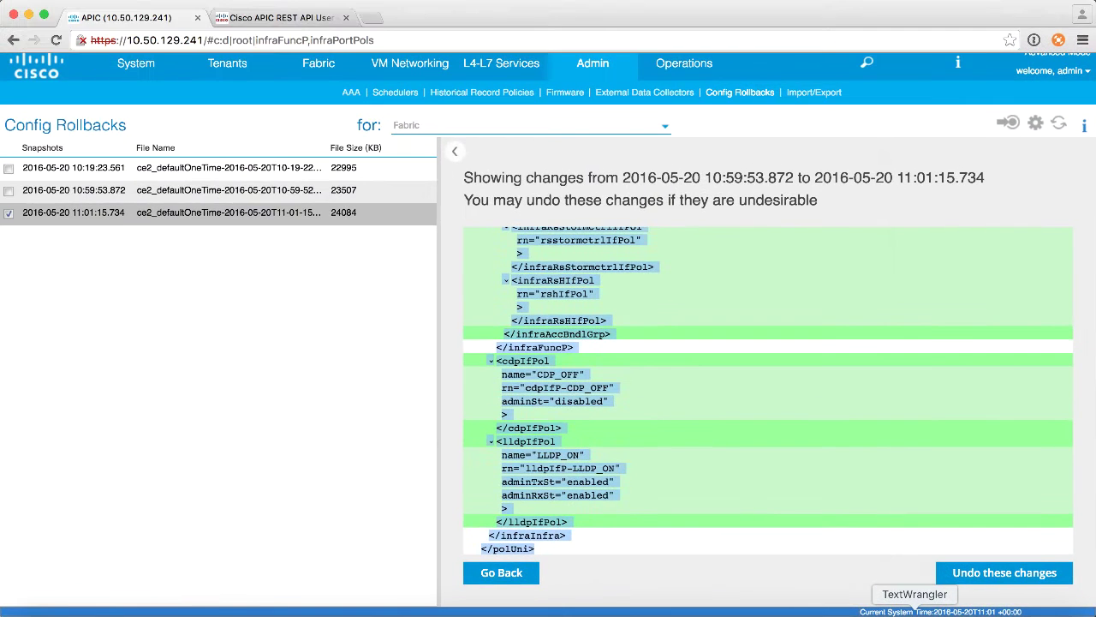
click(884, 606)
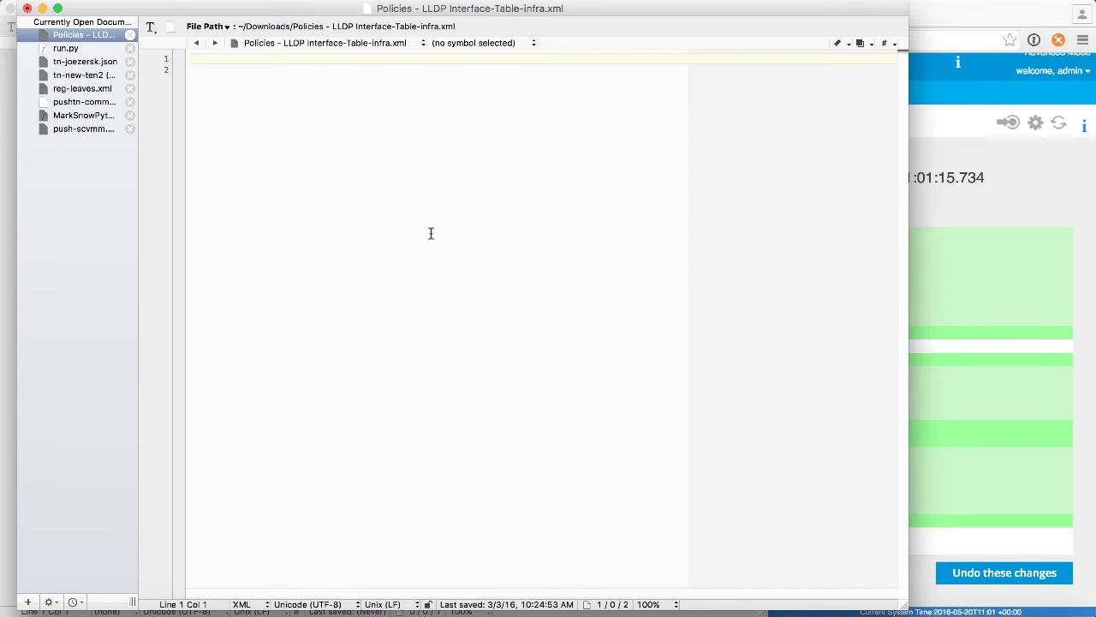
Step: Paste the change XML into the open document and replace every ^ character with nothing
key(super+v)
scroll(398, 233, up, 10)
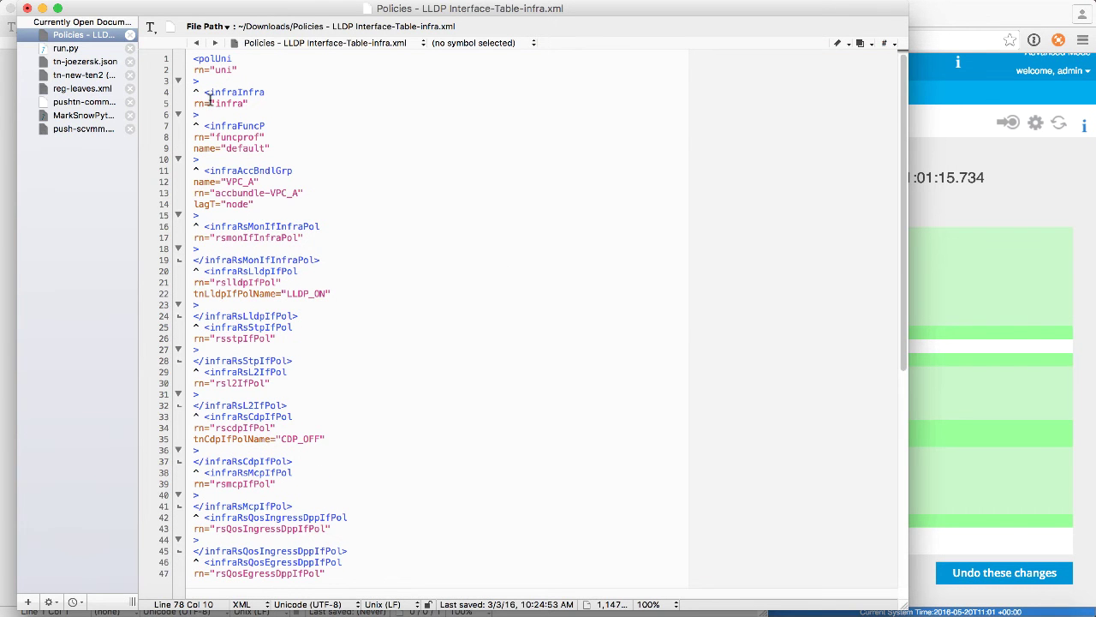
drag(202, 92, 188, 91)
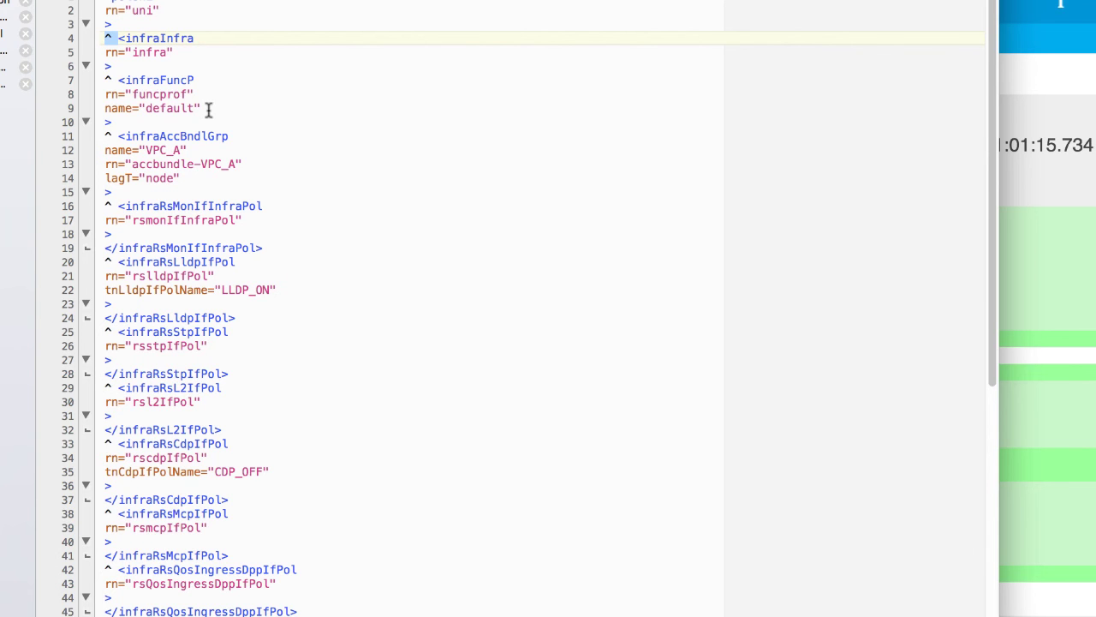
key(super+a)
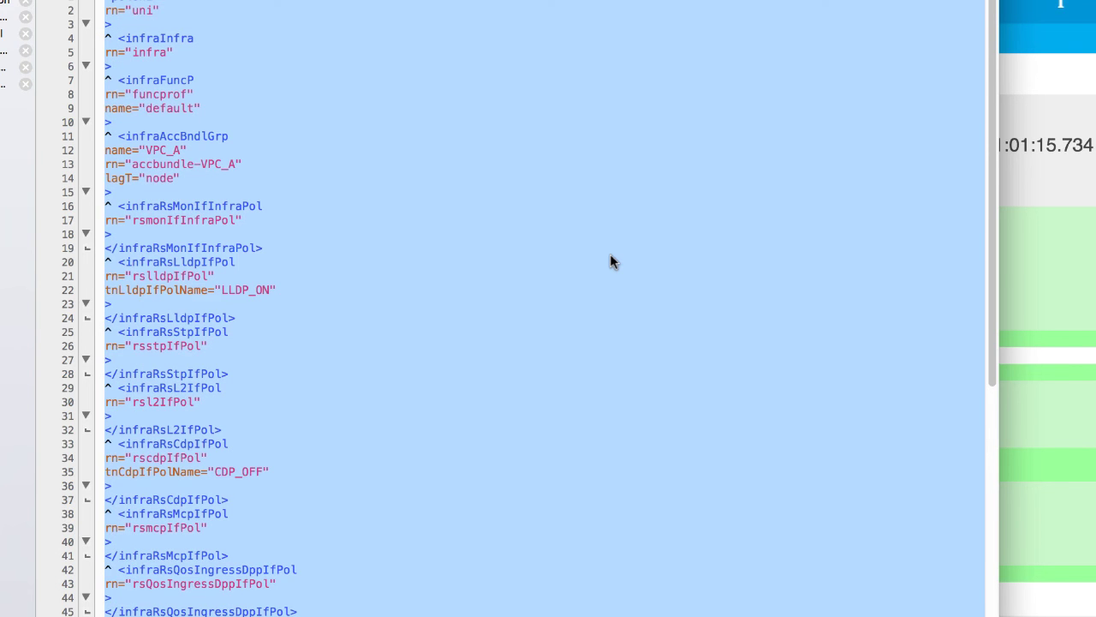
key(super+f)
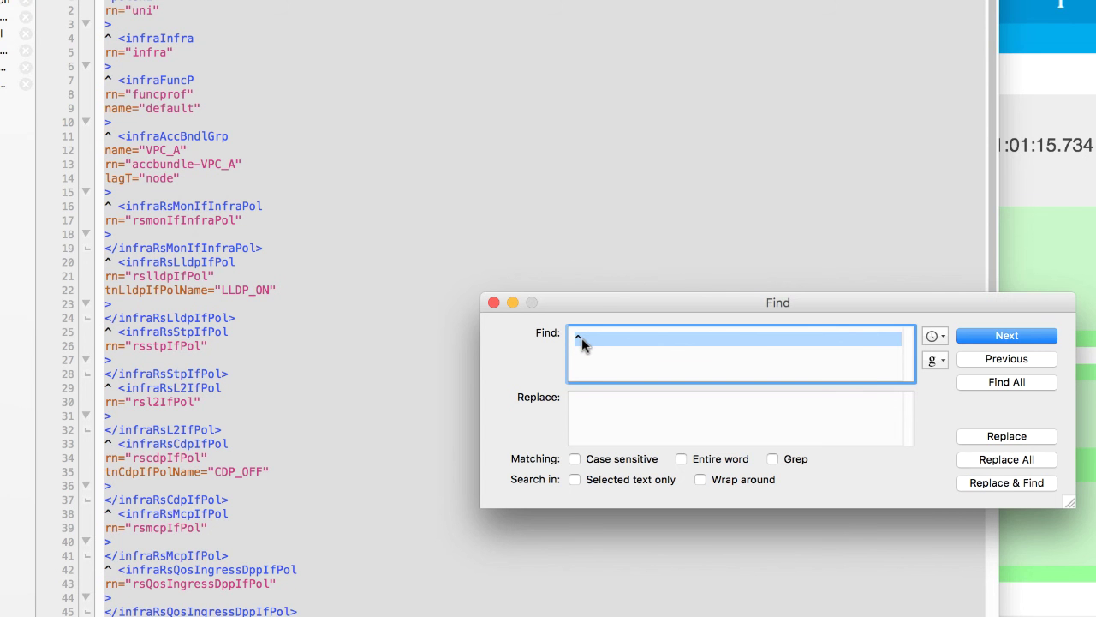
click(605, 402)
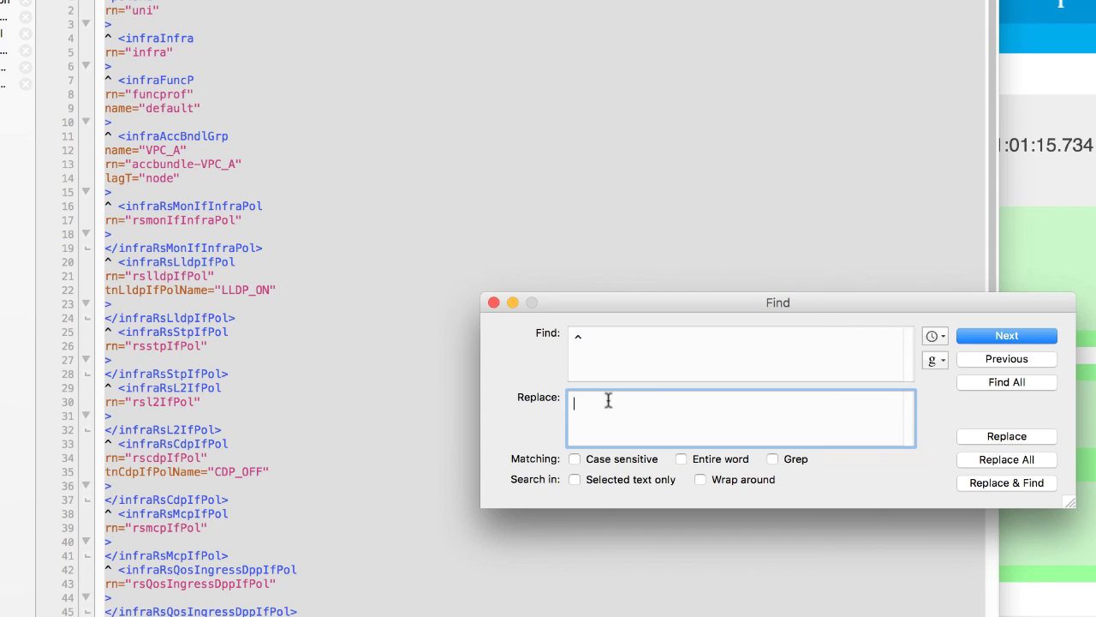
click(1006, 460)
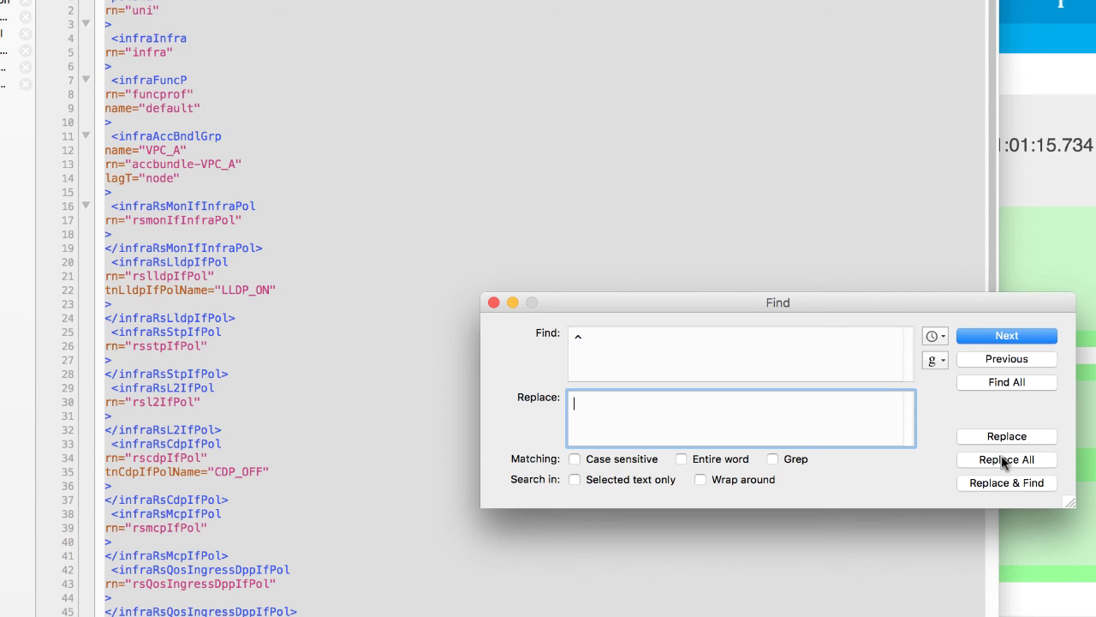
click(493, 303)
Step: Look over the cleaned XML, copy the whole document, and switch to Postman
key(super+a)
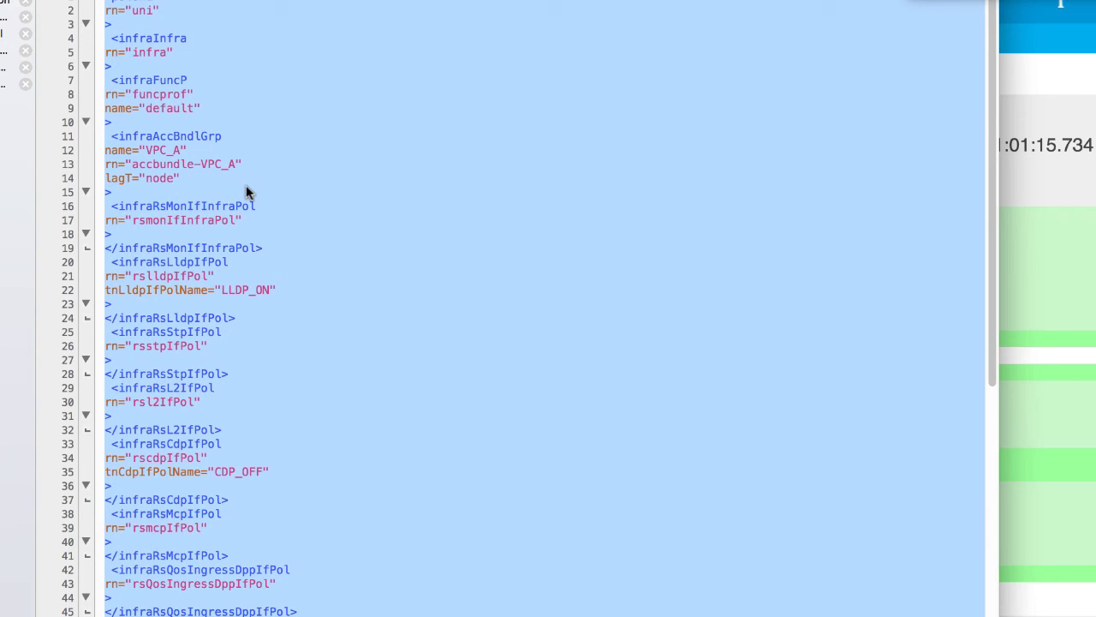
click(275, 231)
scroll(275, 231, down, 10)
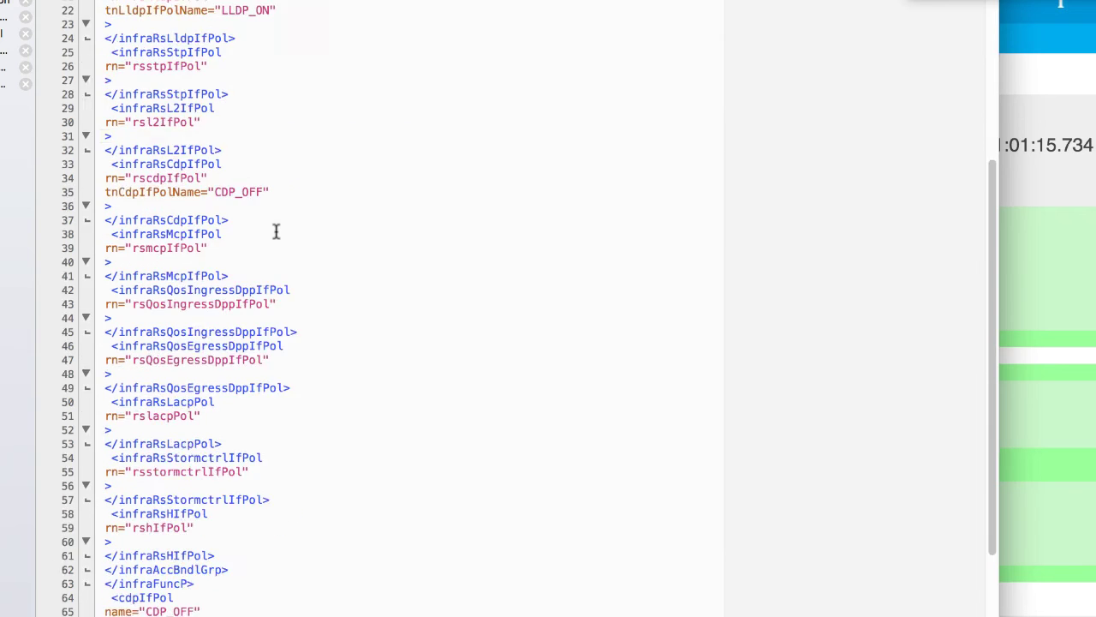
scroll(275, 231, up, 10)
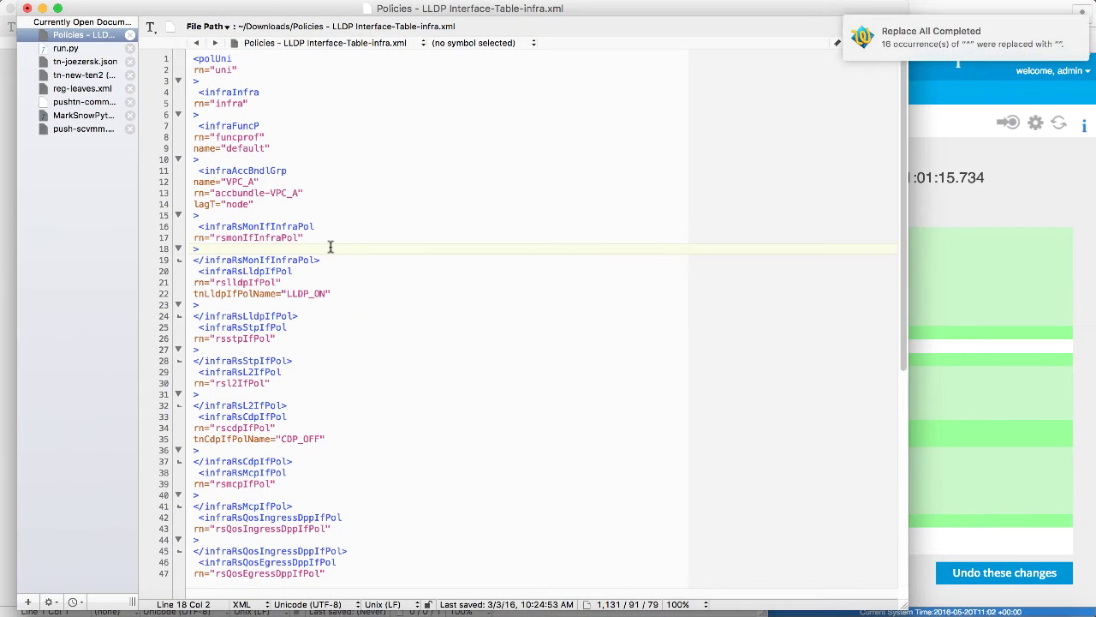
click(293, 258)
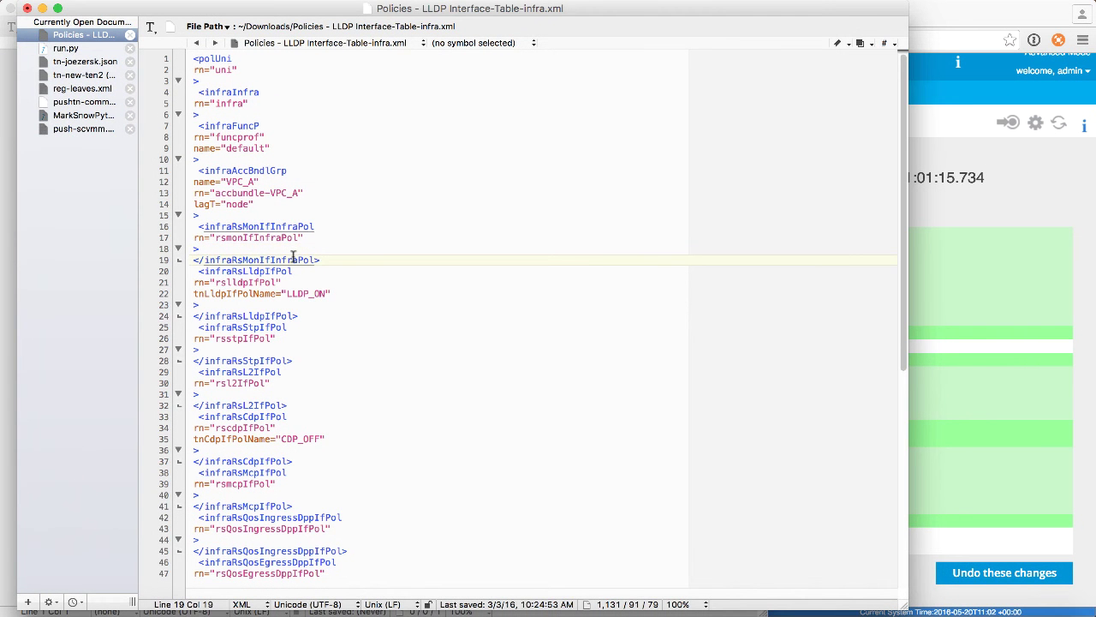
key(super+a)
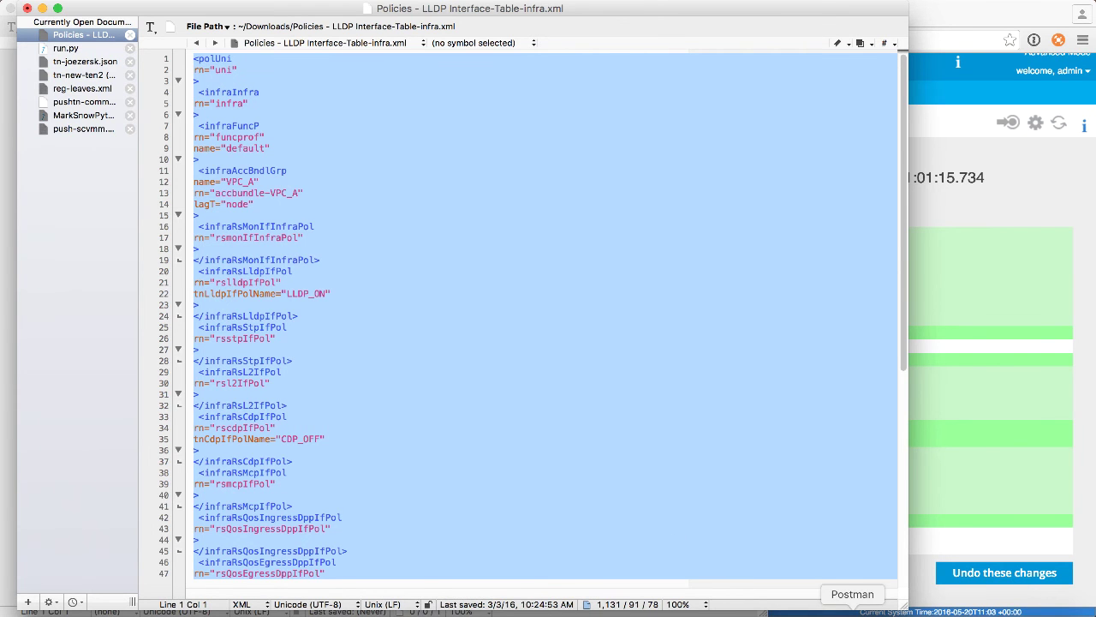
key(super+Tab)
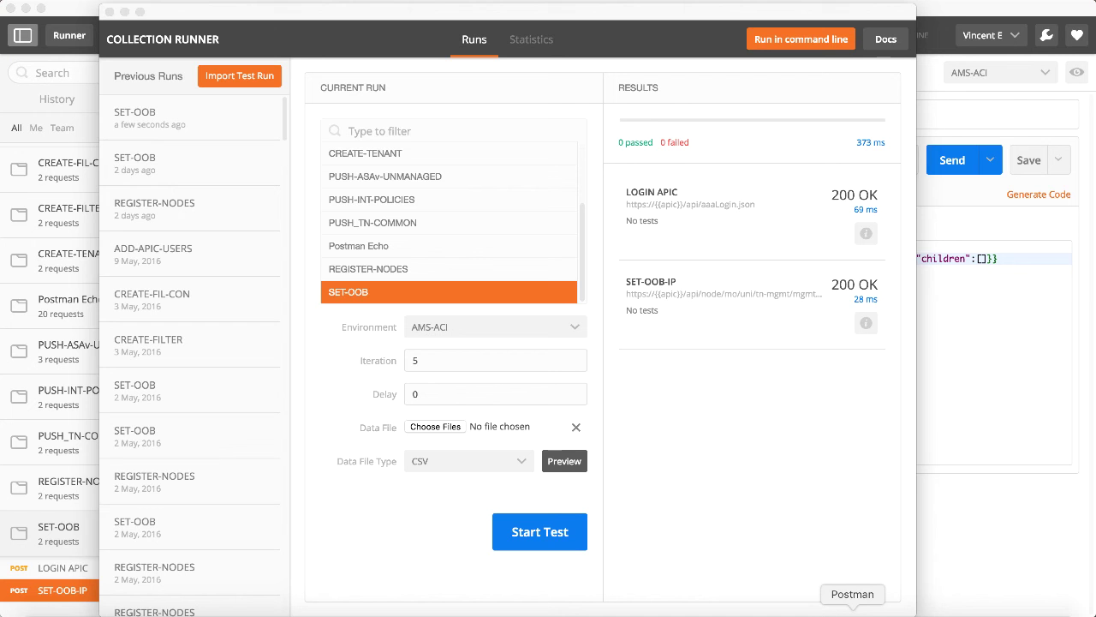
Step: Close the Collection Runner and the SET-OOB details, and bring up an empty new request
click(110, 12)
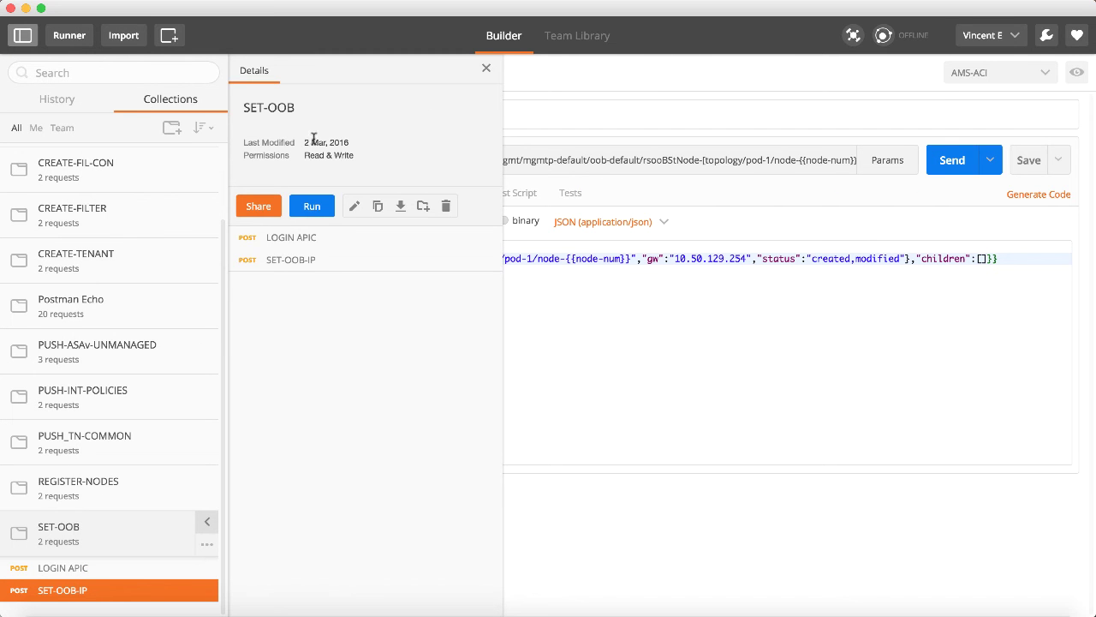
click(484, 70)
click(482, 81)
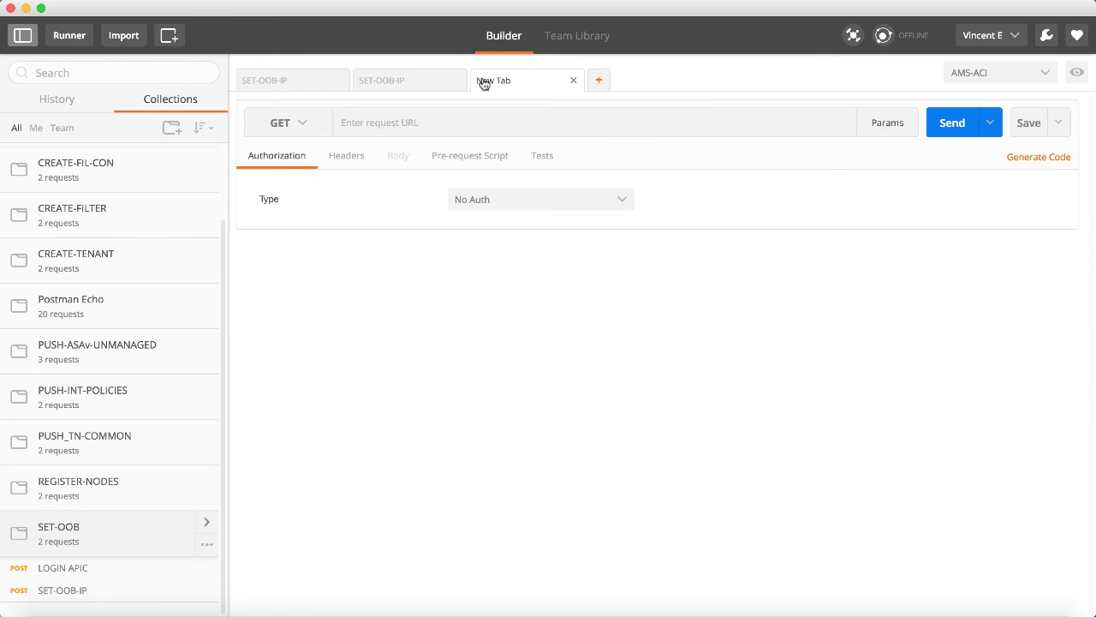
Step: Set the new request's method to POST and its body to raw XML (text/xml)
click(297, 124)
click(288, 172)
click(397, 158)
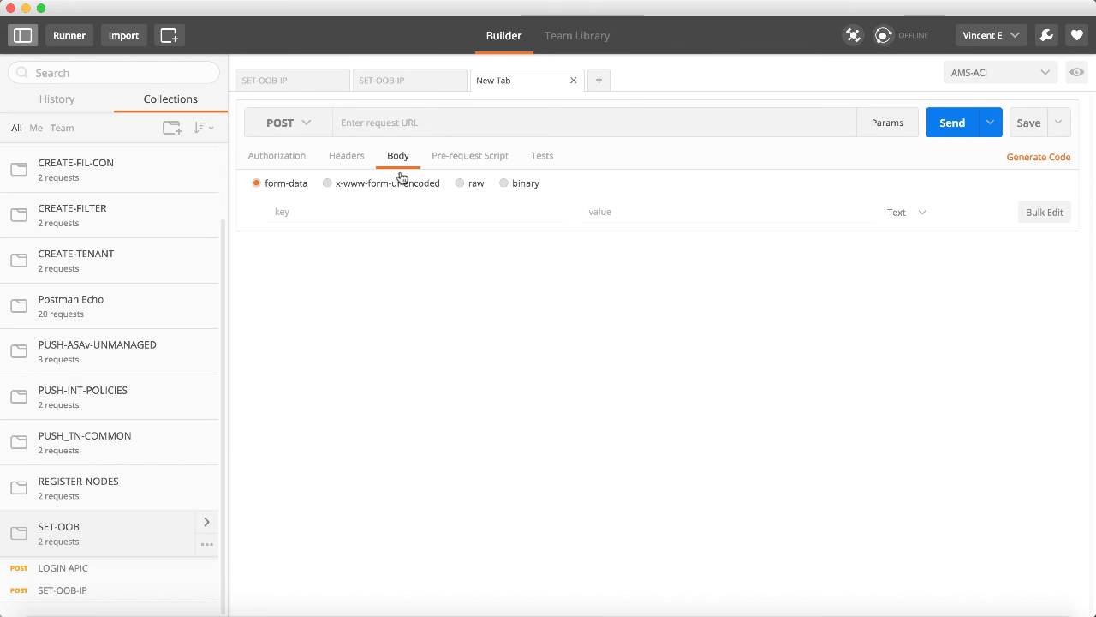
click(460, 184)
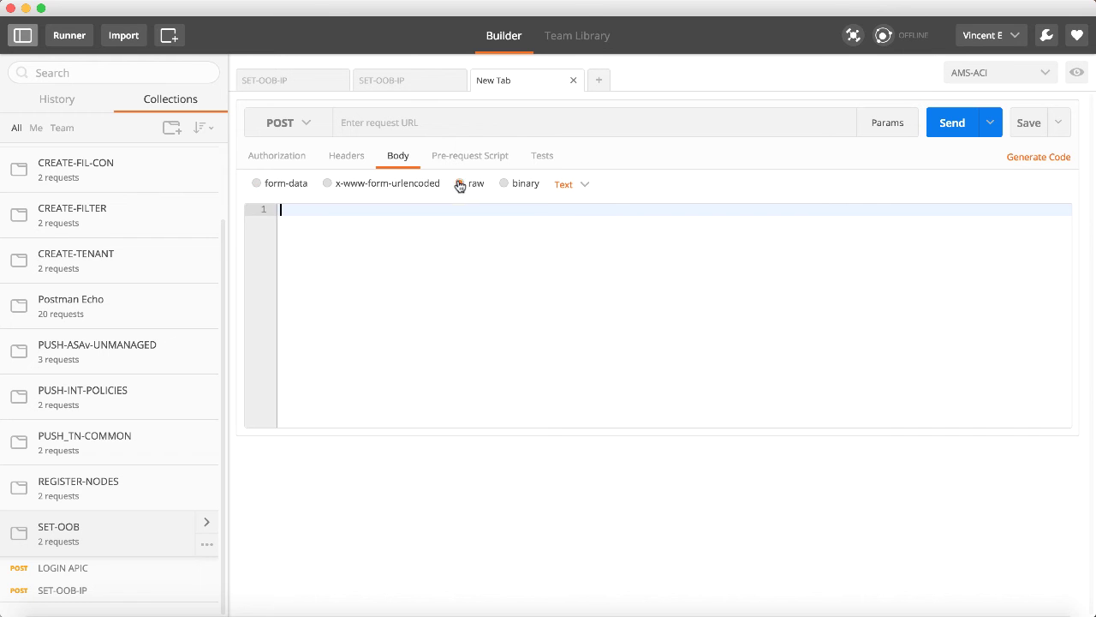
click(576, 184)
click(583, 317)
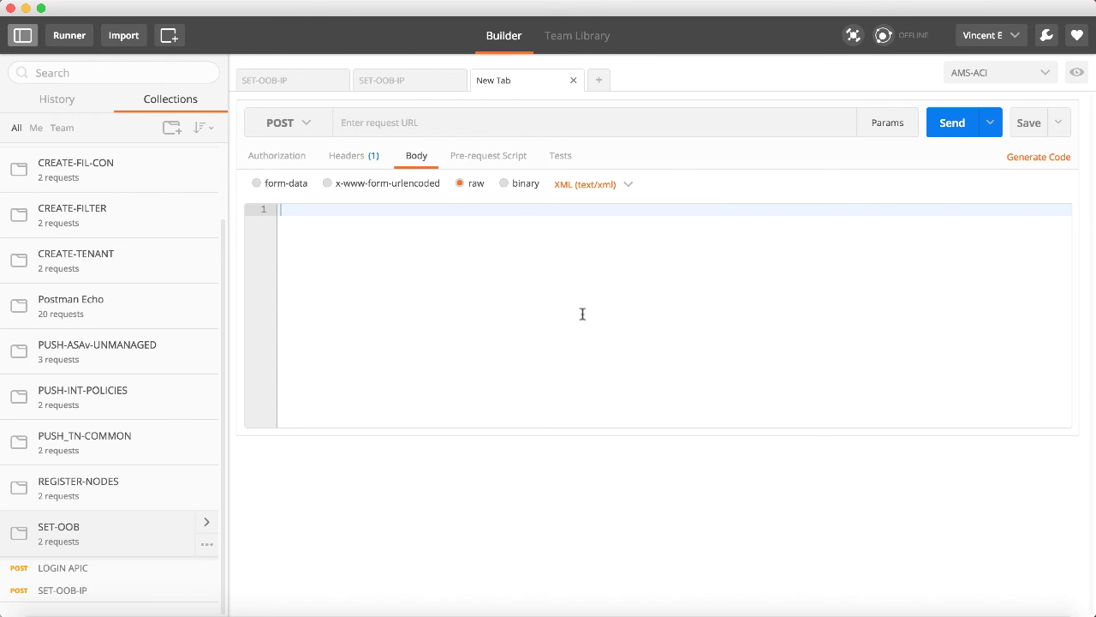
Step: Paste the cleaned polUni XML into the request body
click(500, 274)
key(ctrl+v)
scroll(522, 312, up, 15)
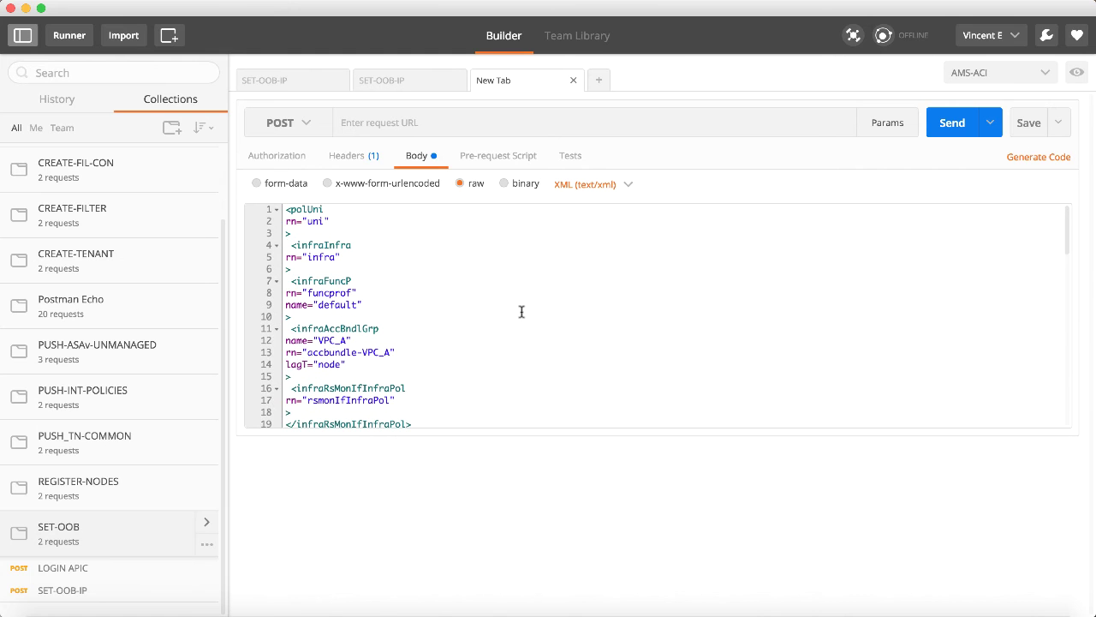
click(386, 123)
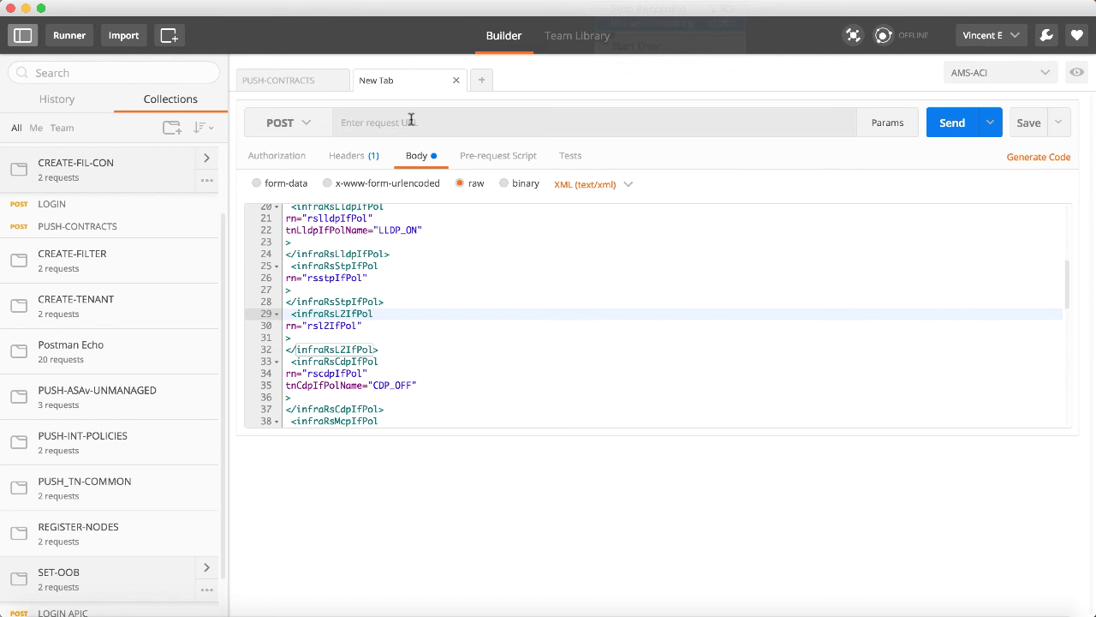
click(411, 123)
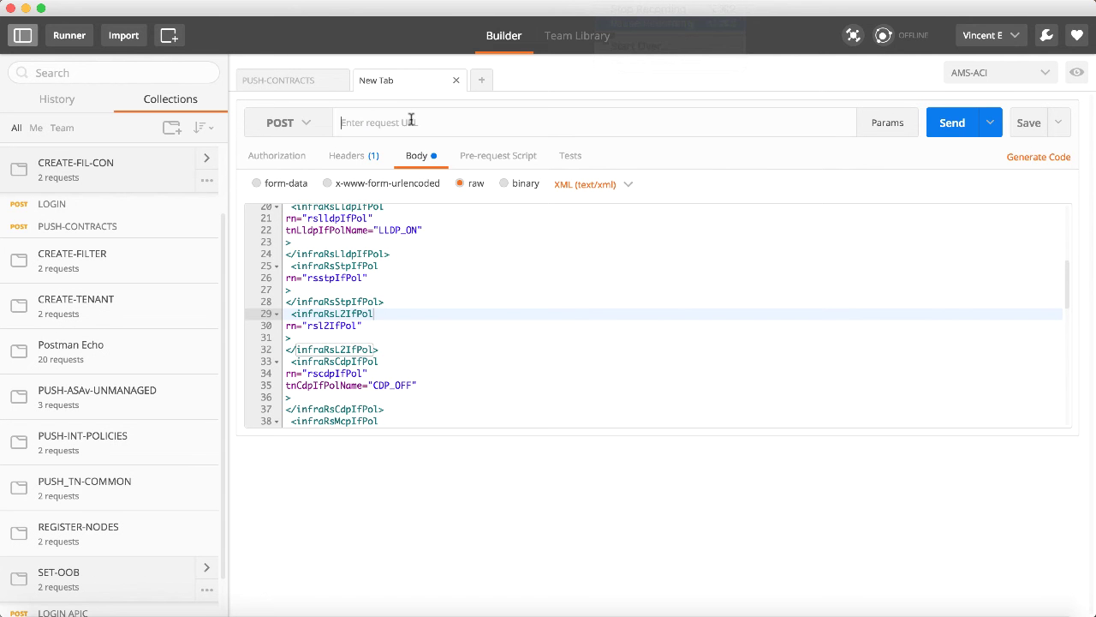
text(https://{{apic}}/api/mo/uni.xml)
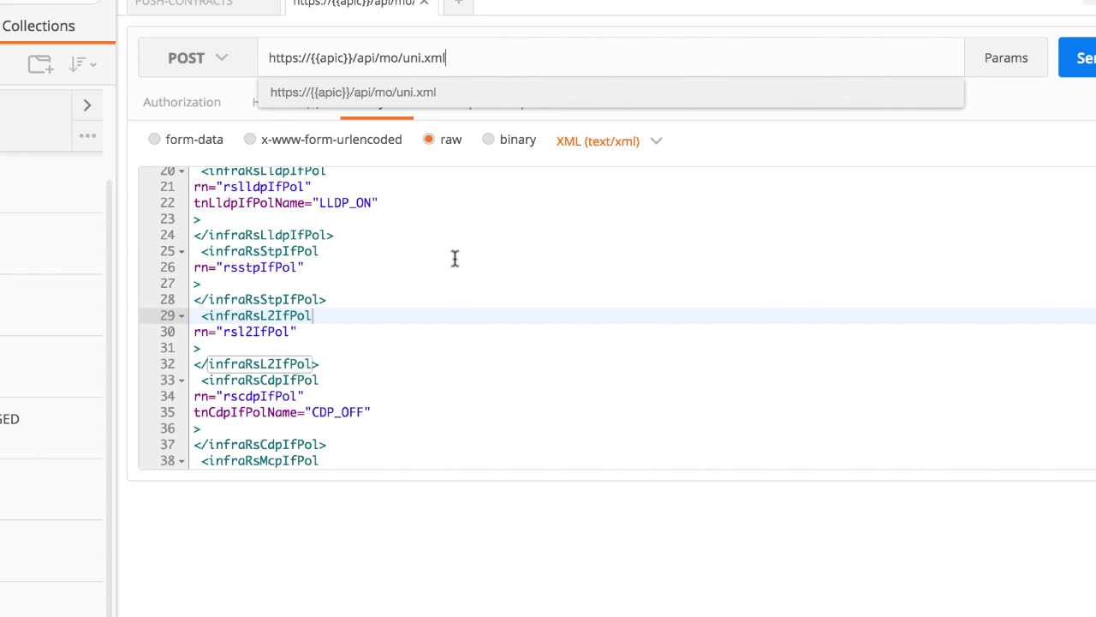
click(451, 298)
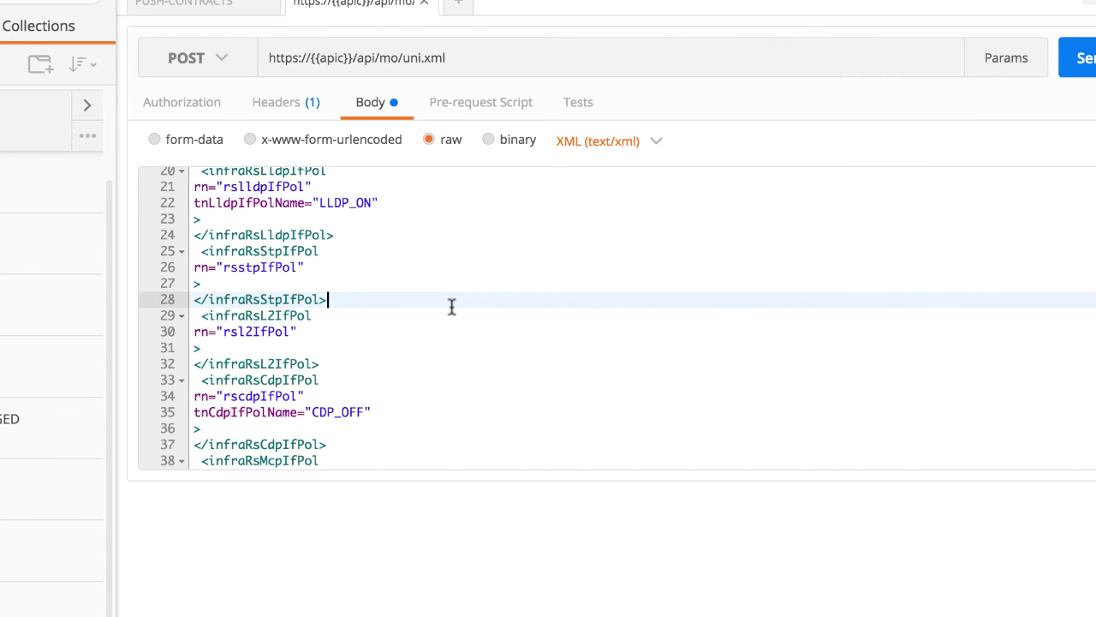
scroll(452, 307, up, 5)
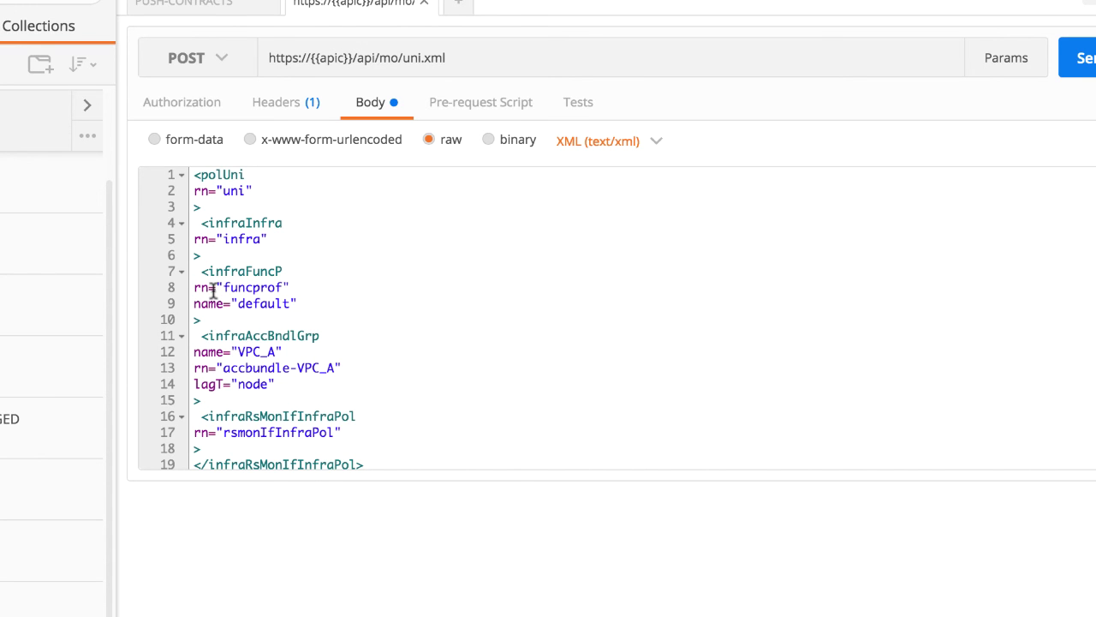
scroll(213, 292, down, 1)
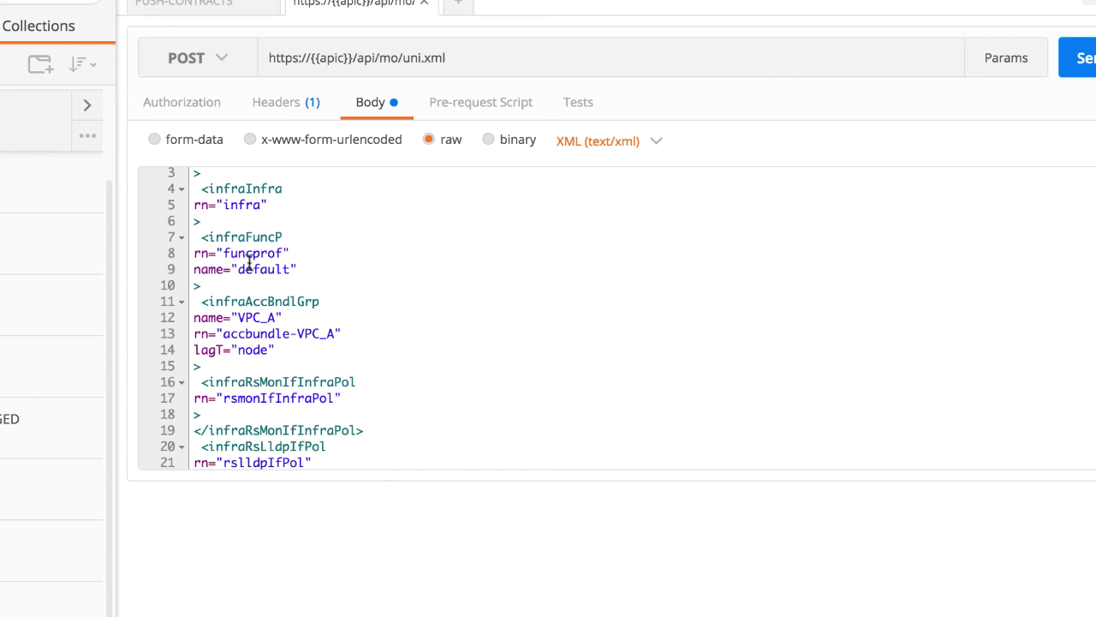
scroll(398, 218, up, 2)
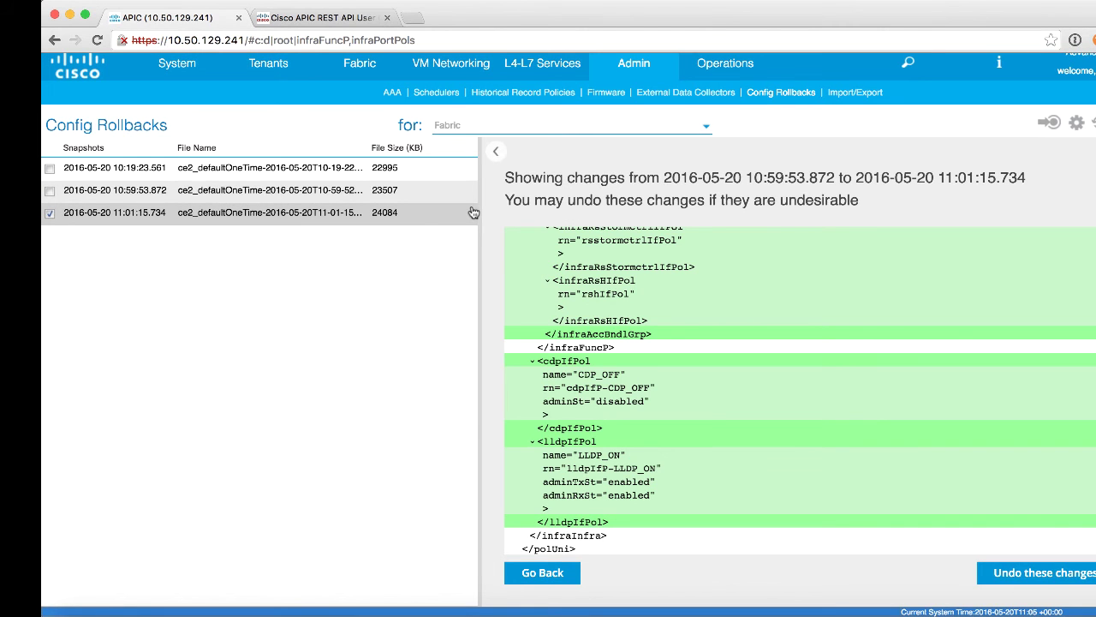
click(360, 196)
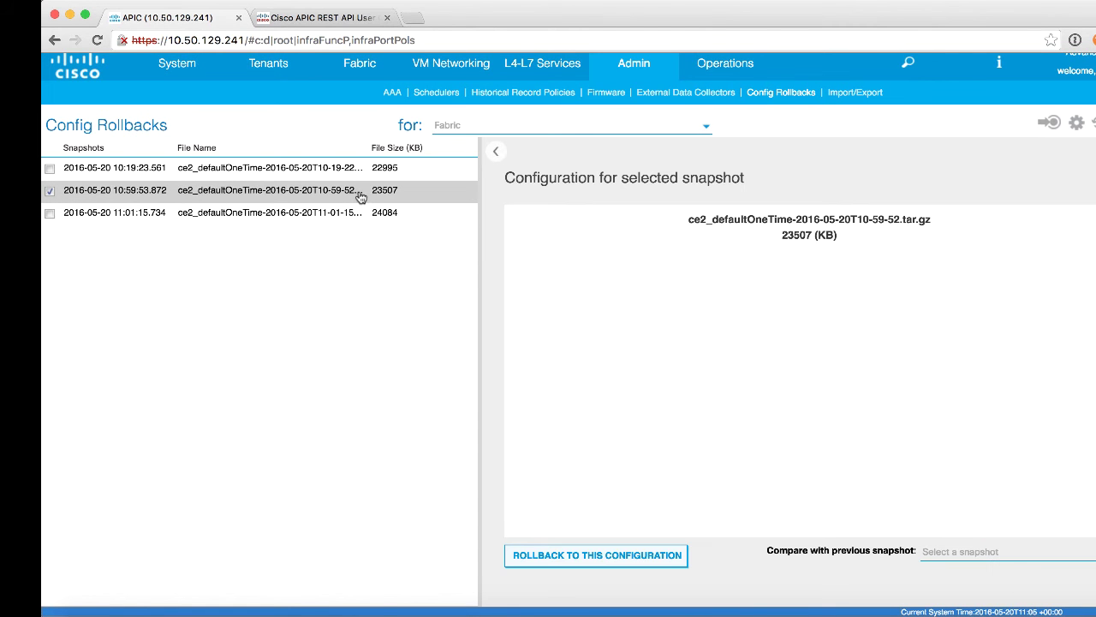
click(582, 558)
click(558, 369)
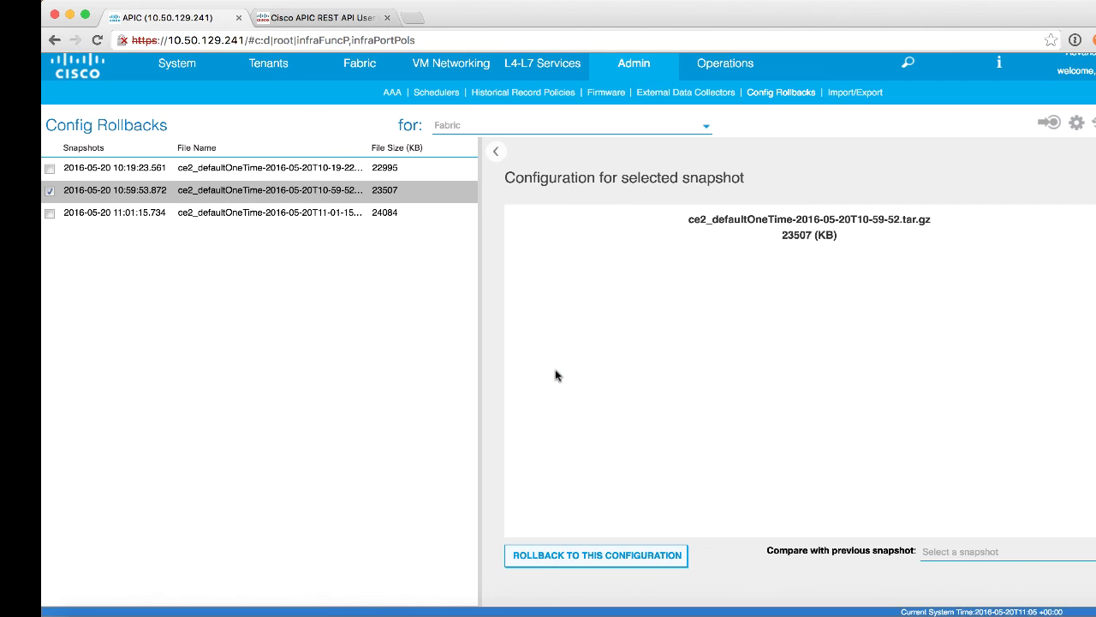
Step: Check the Interface Policies under the fabric's access policies, and return to Postman
click(356, 73)
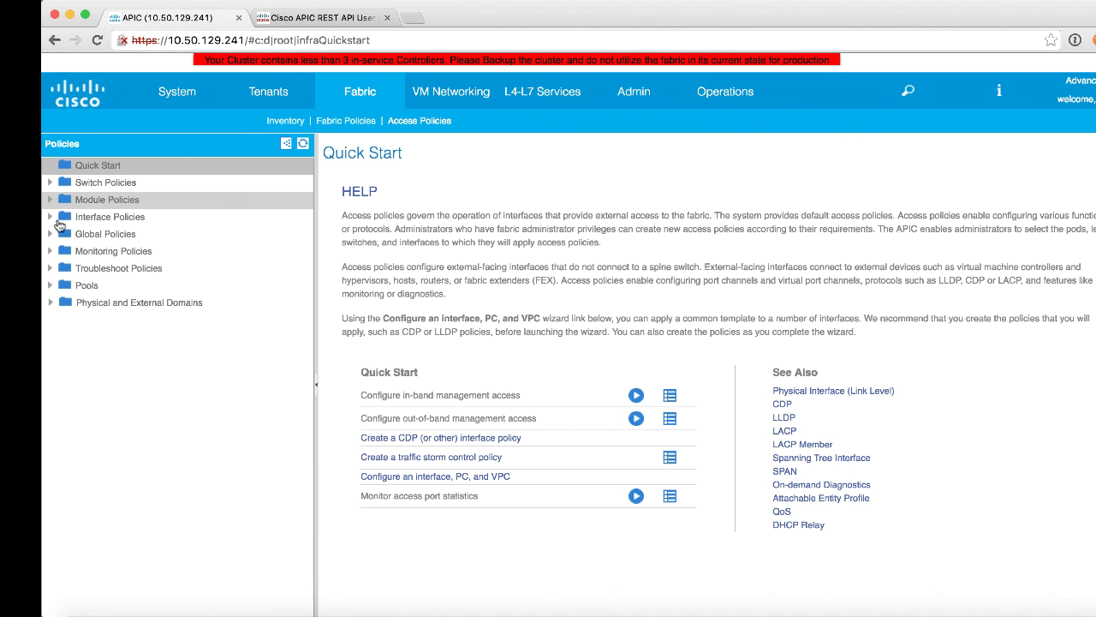
click(50, 216)
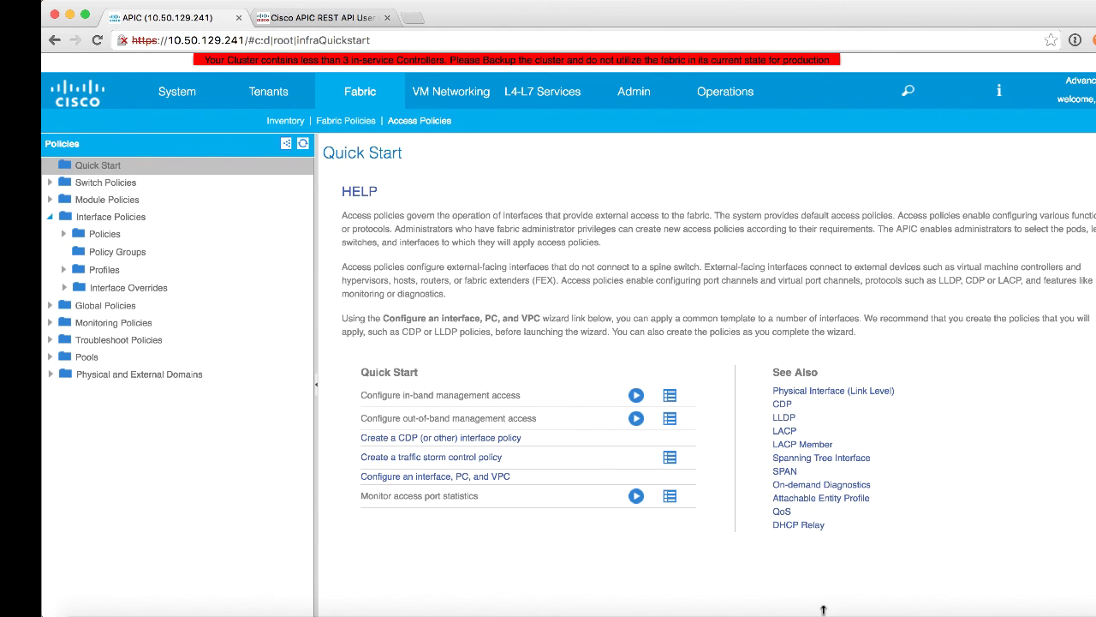
click(894, 611)
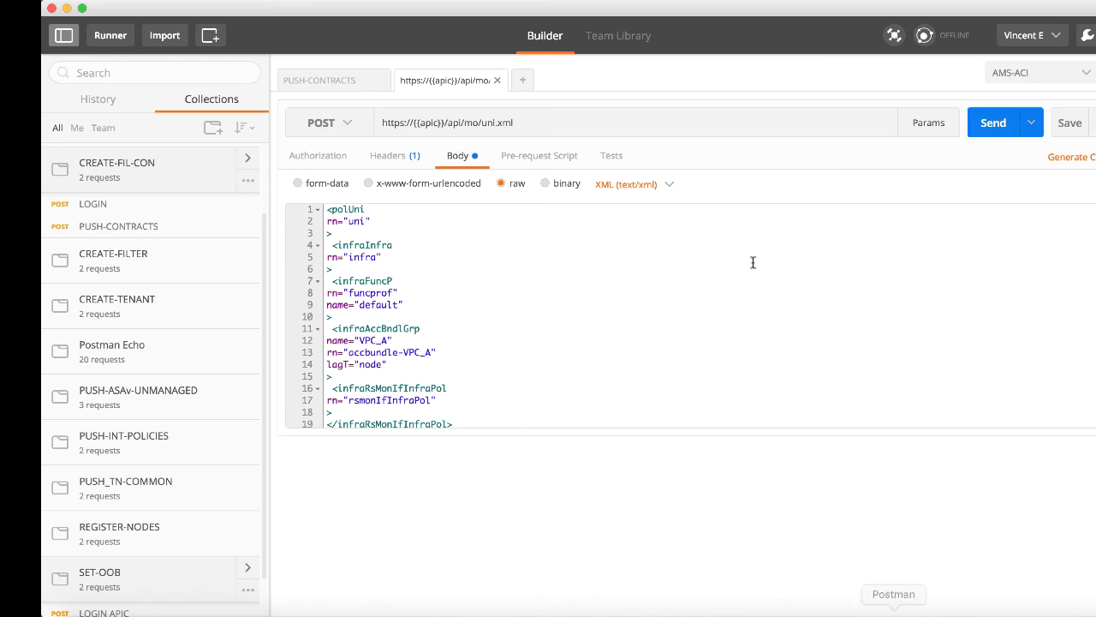
Step: Try sending the uni.xml request, close the PUSH-CONTRACTS request, and send the LOGIN APIC request from a new tab
click(996, 124)
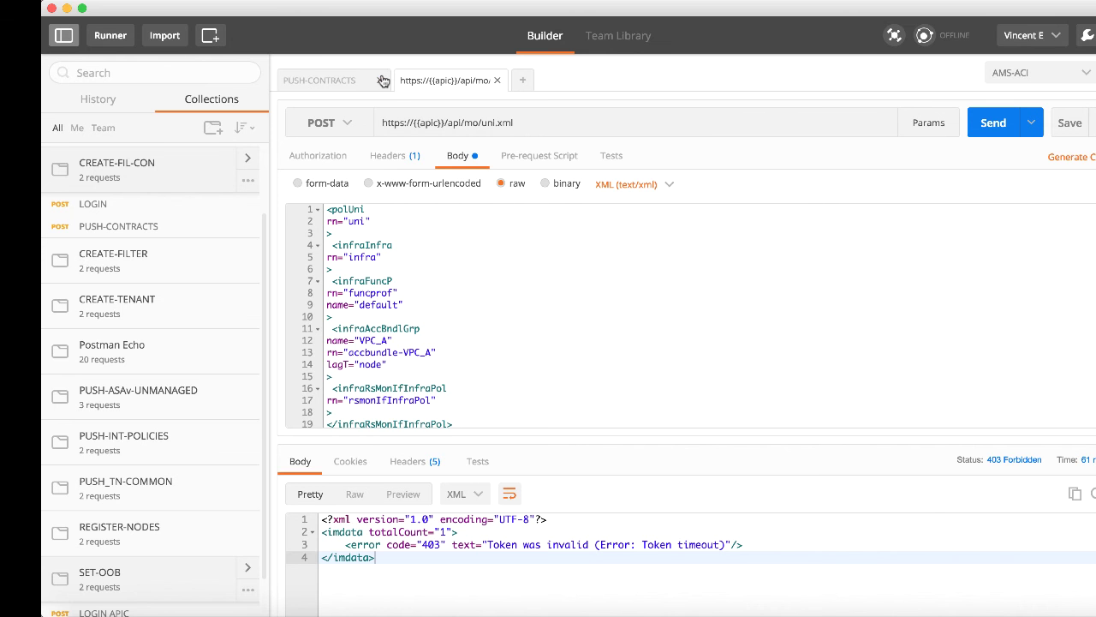
click(382, 80)
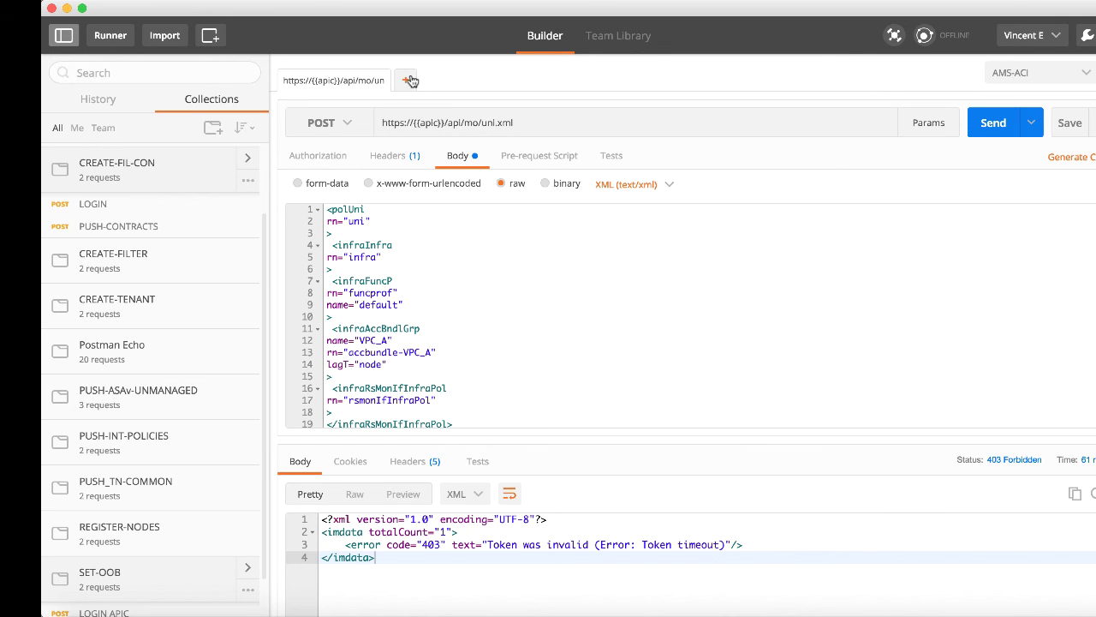
click(406, 81)
scroll(123, 580, down, 2)
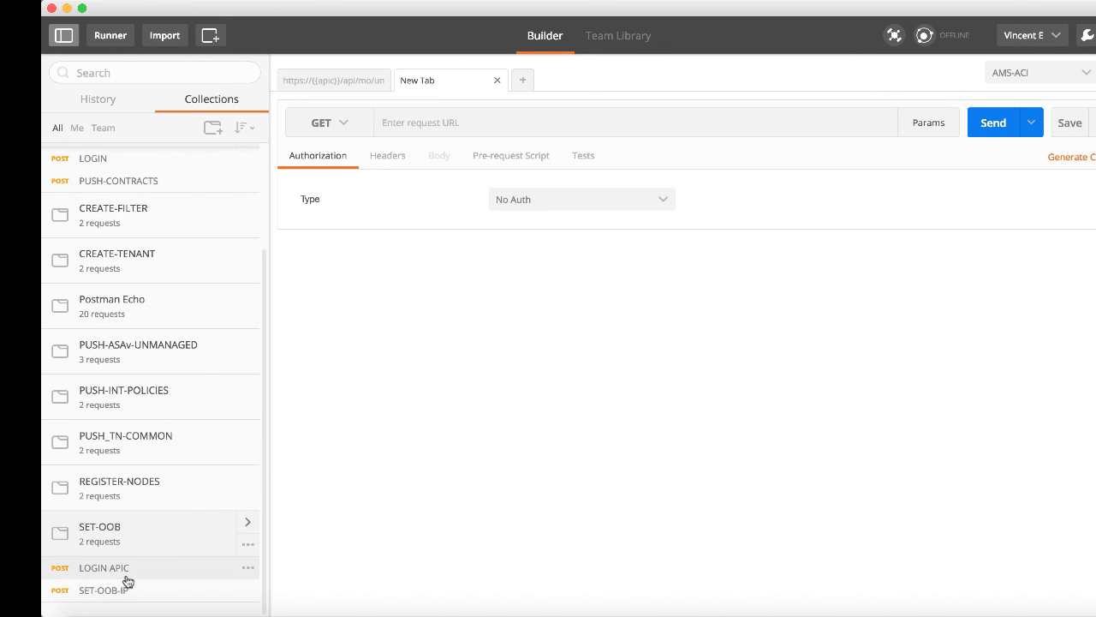
click(122, 574)
click(992, 161)
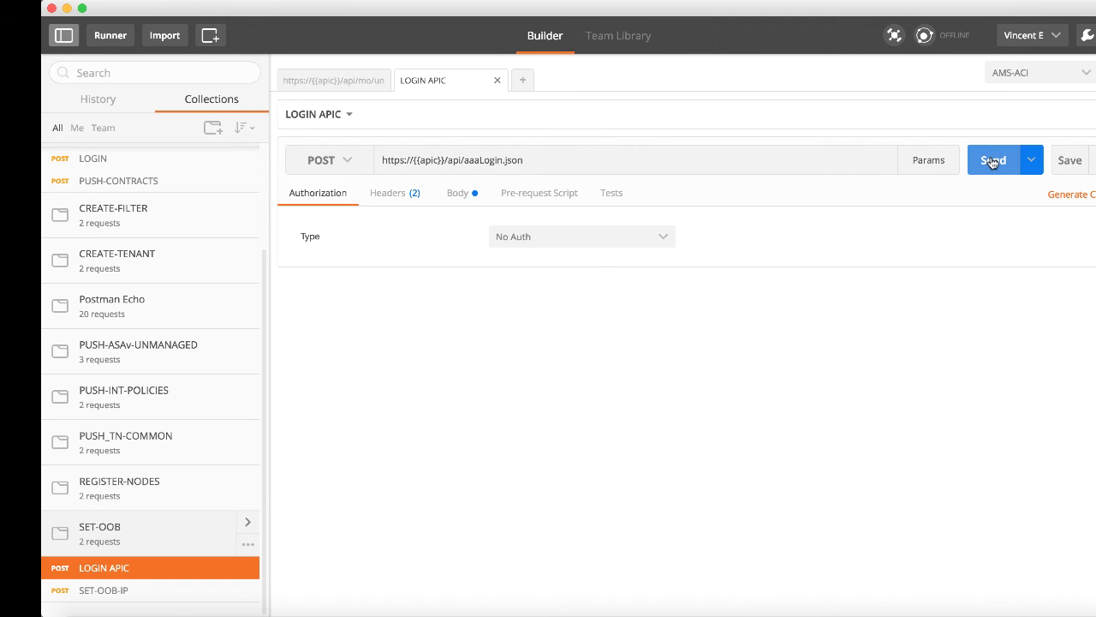
Step: Resend the uni.xml POST request with the policy XML and check its response status
click(348, 82)
click(995, 125)
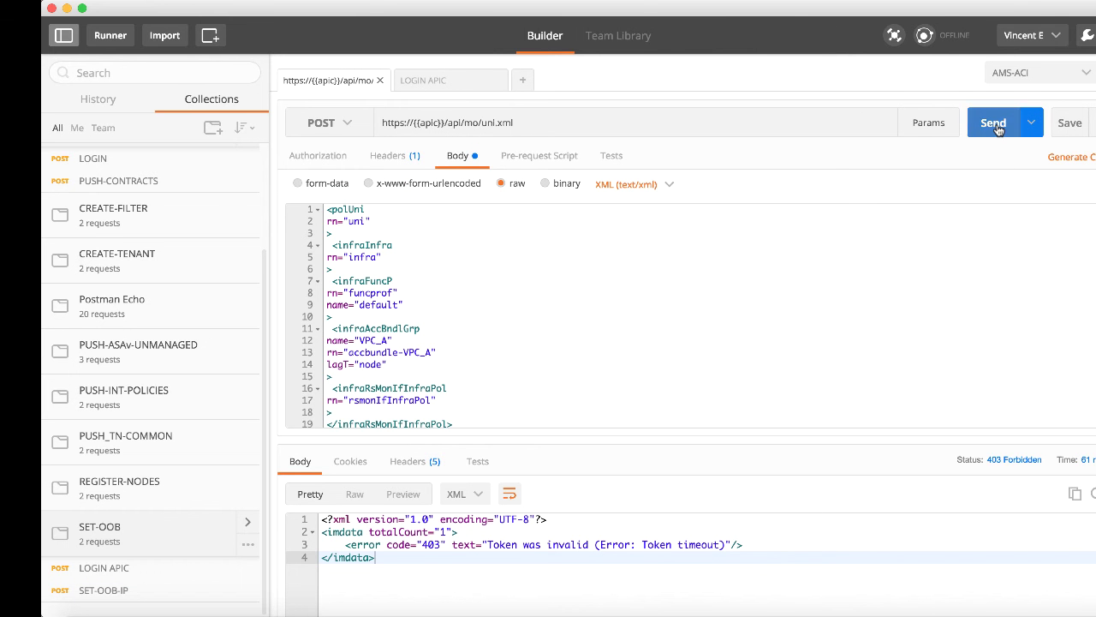
mouse_move(1022, 462)
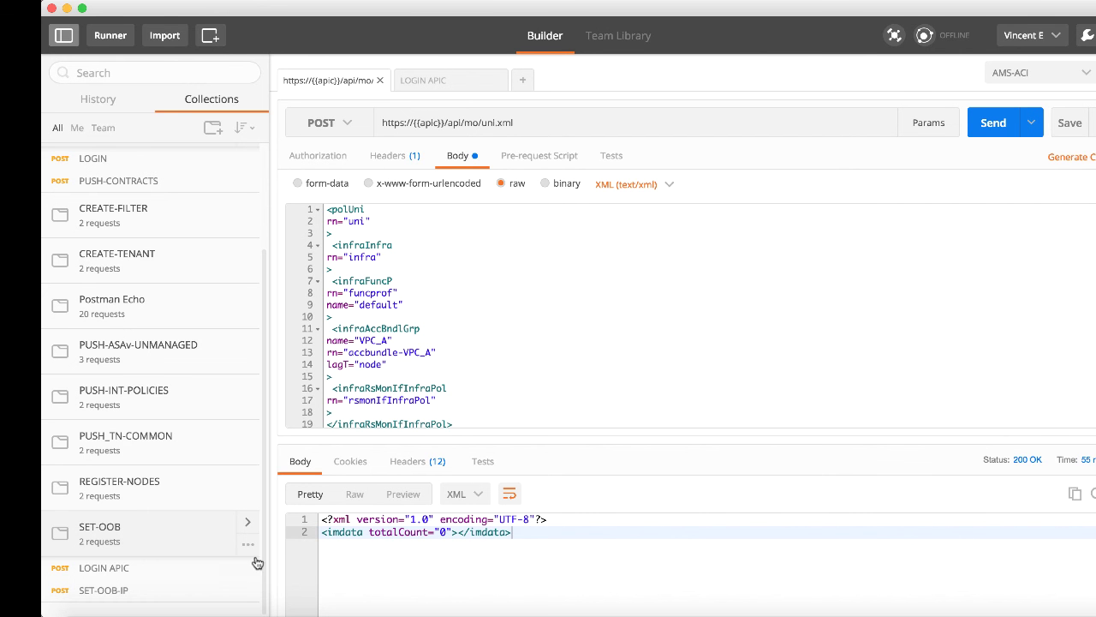
Step: Switch to the APIC browser window and inspect the interface policy groups and the CDP interface policies
click(239, 612)
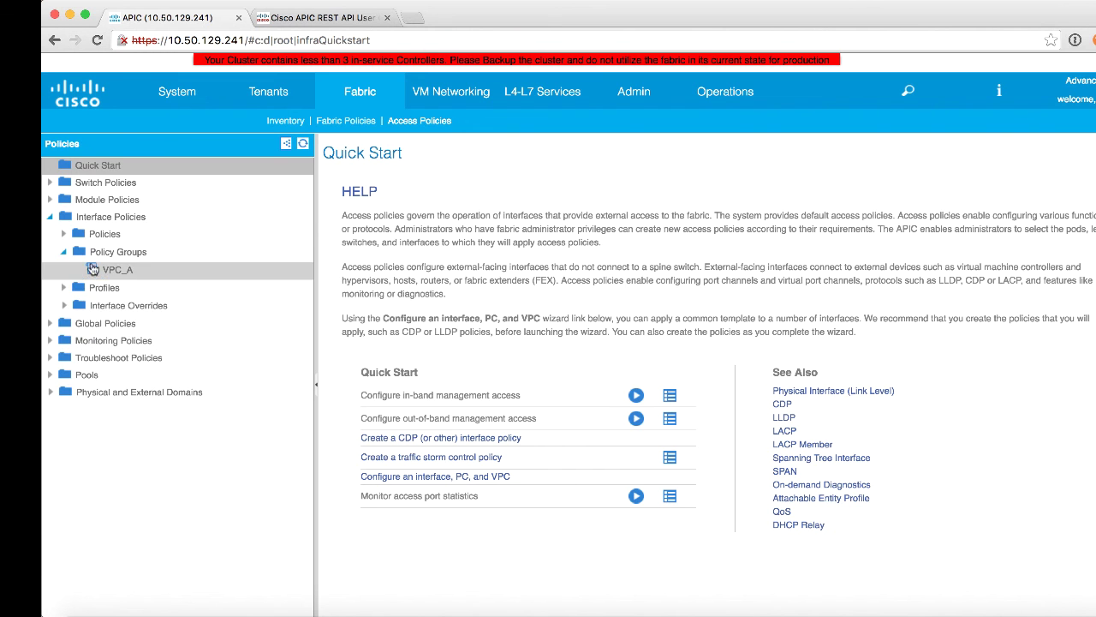
click(66, 235)
click(78, 269)
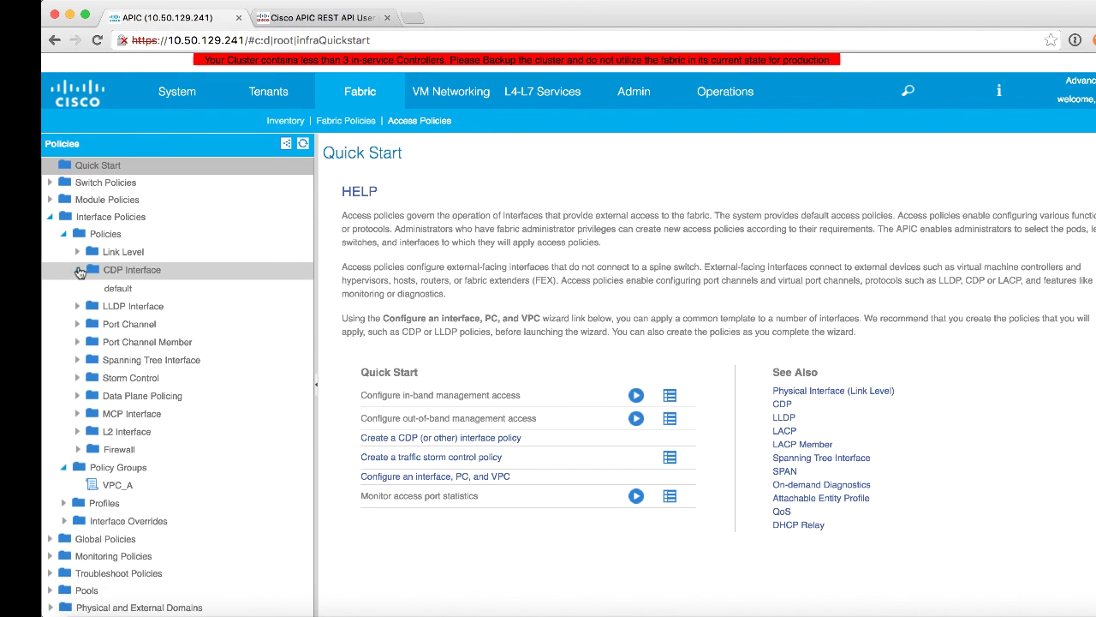
click(79, 271)
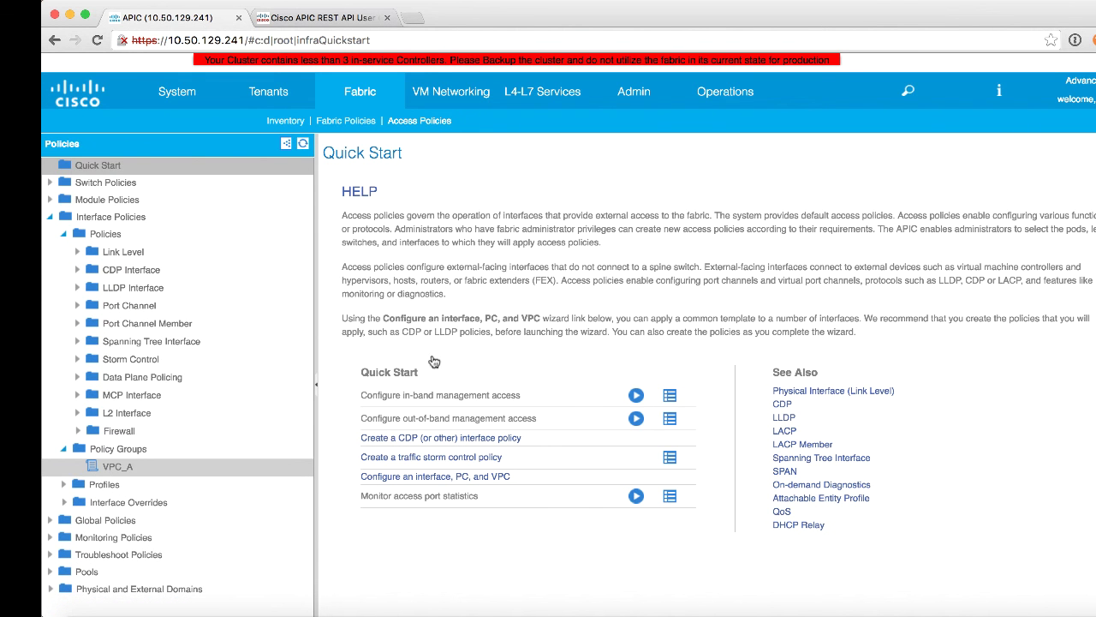